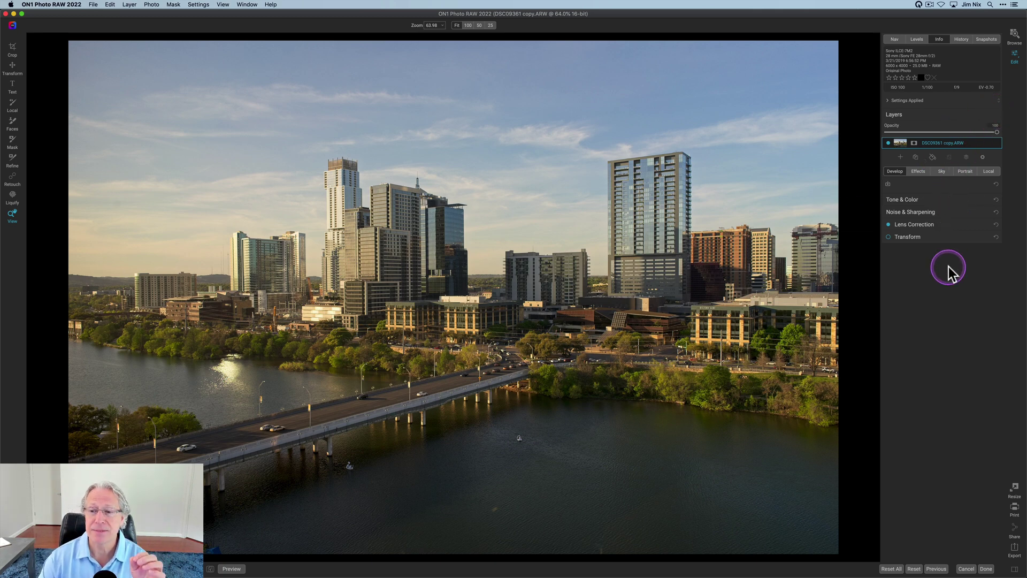
Step: Review the skyline's Tone & Color edits by toggling the before/after preview
{"action": "left_click", "coordinate": [909, 199]}
{"action": "key", "text": "p"}
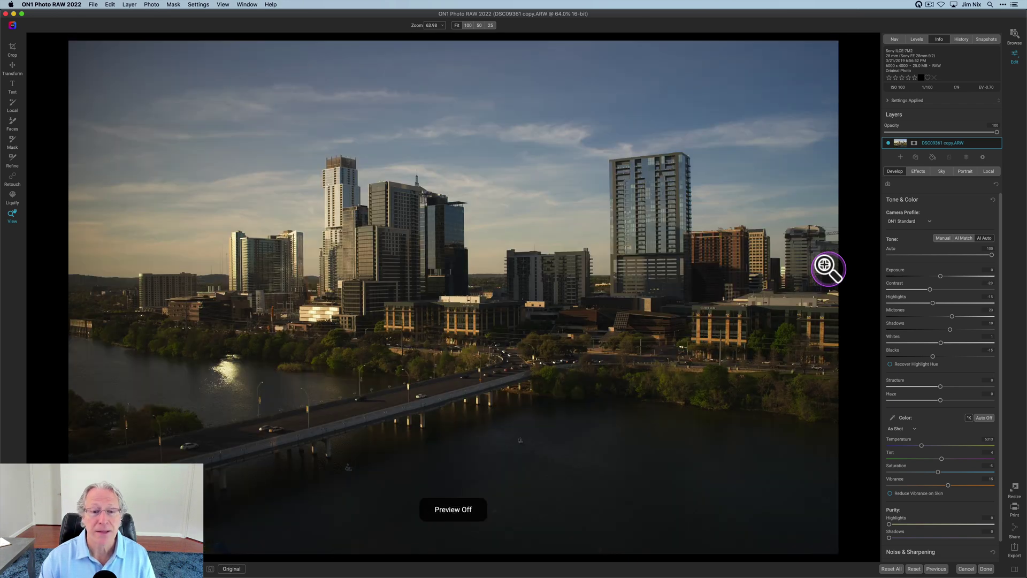
{"action": "key", "text": "p"}
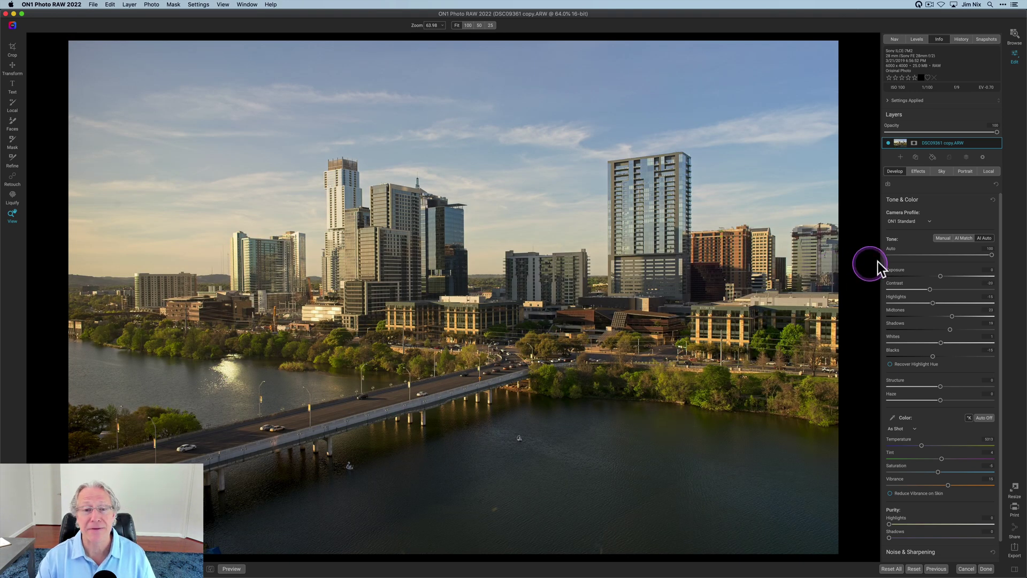
{"action": "left_click", "coordinate": [939, 201]}
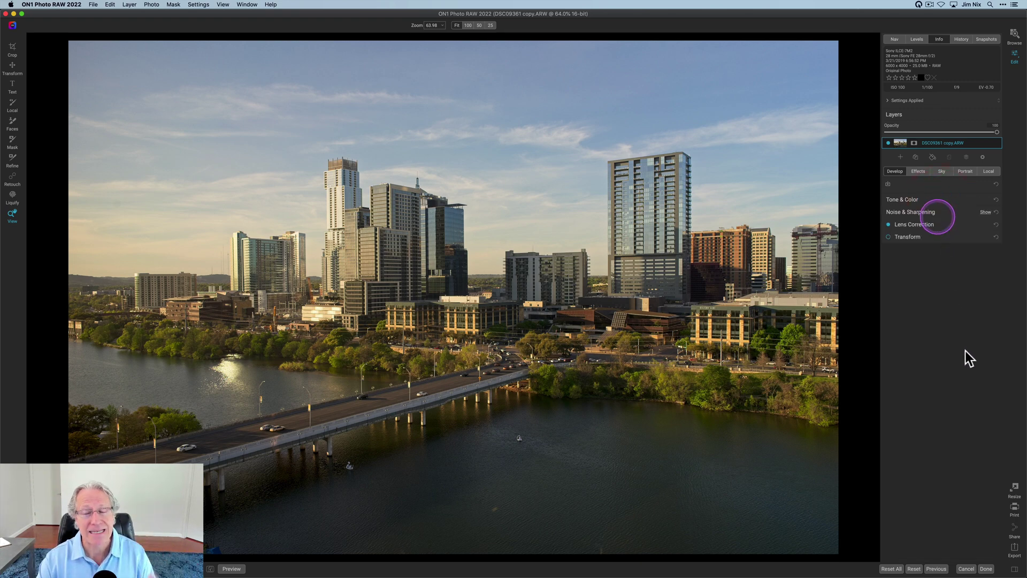
Step: Enlarge the skyline by 300% to 45 × 30 inches at 400 ppi, then check detail at 100%
{"action": "left_click", "coordinate": [1015, 488]}
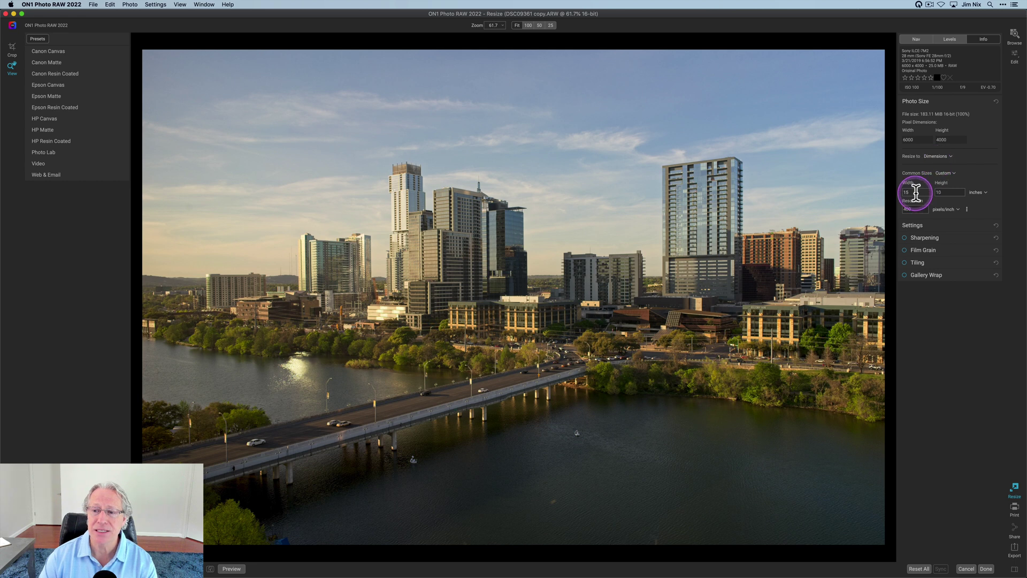
{"action": "left_click", "coordinate": [935, 156]}
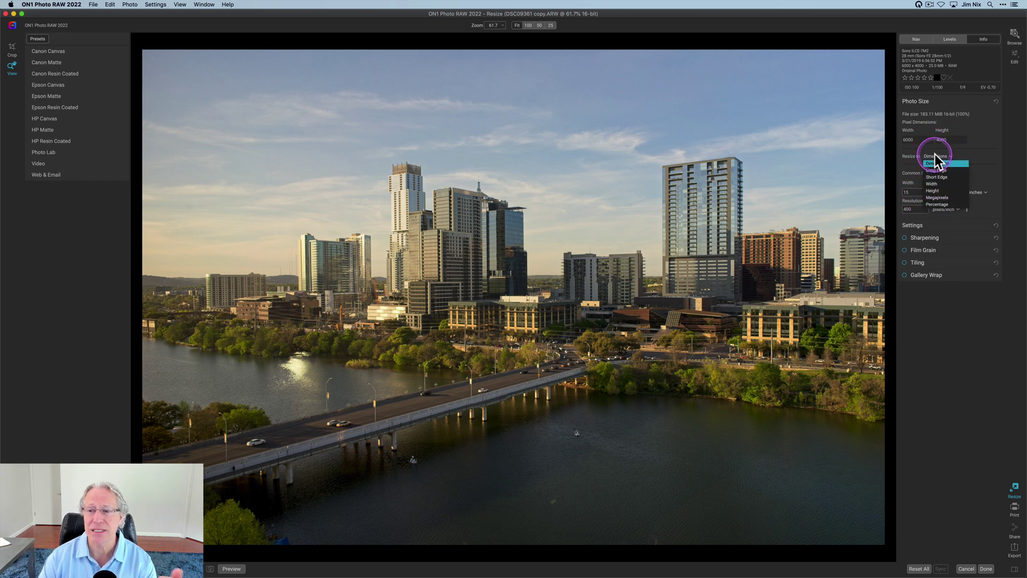
{"action": "left_click", "coordinate": [936, 204]}
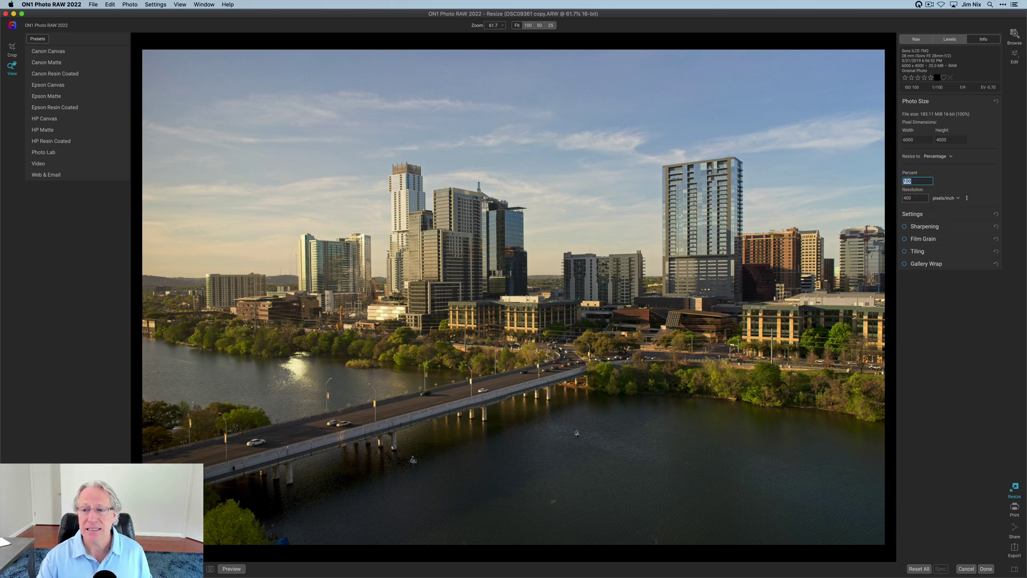
{"action": "type", "text": "30"}
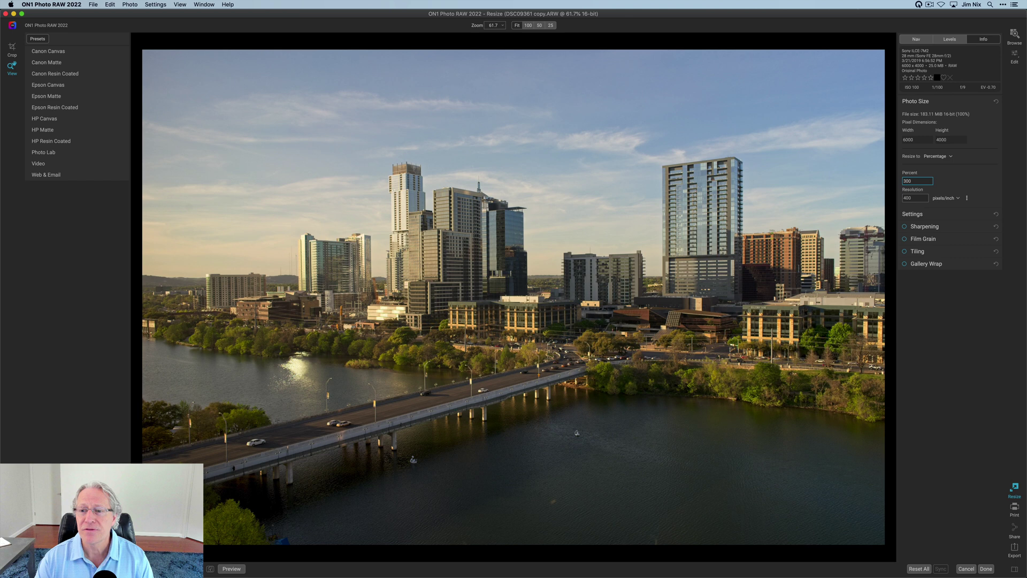
{"action": "type", "text": "0"}
{"action": "key", "text": "Tab"}
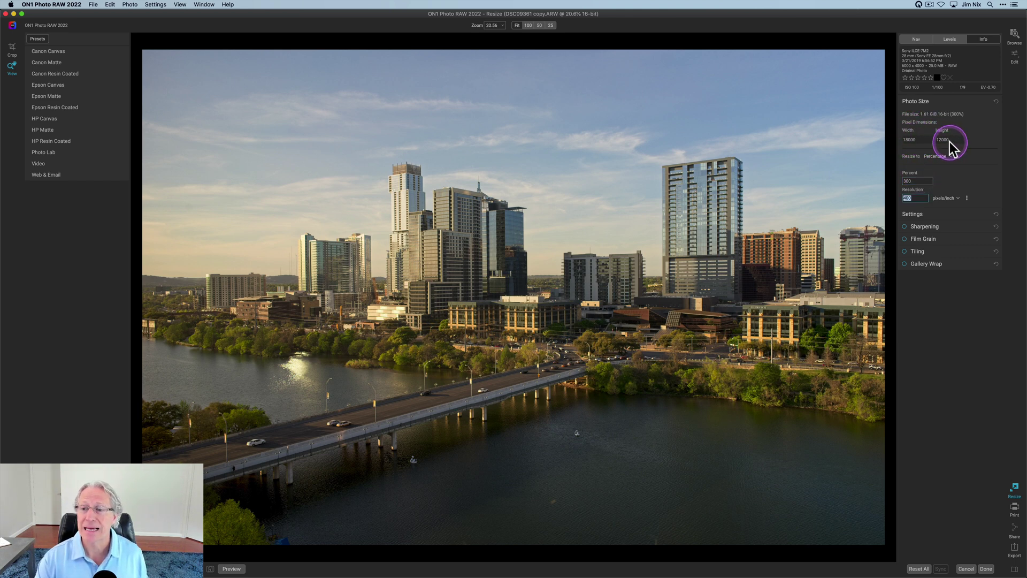
{"action": "left_click", "coordinate": [935, 156]}
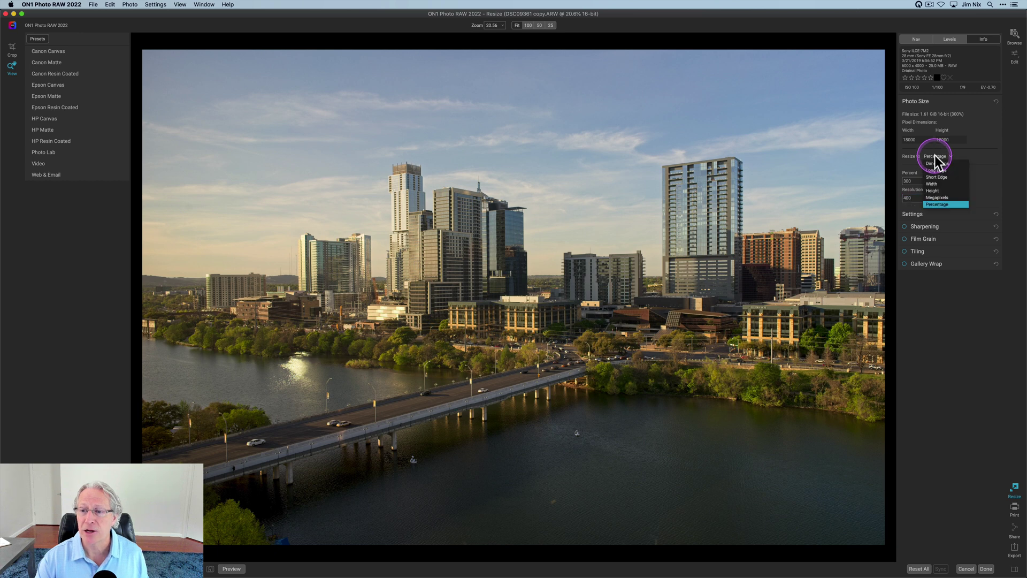
{"action": "left_click", "coordinate": [935, 161]}
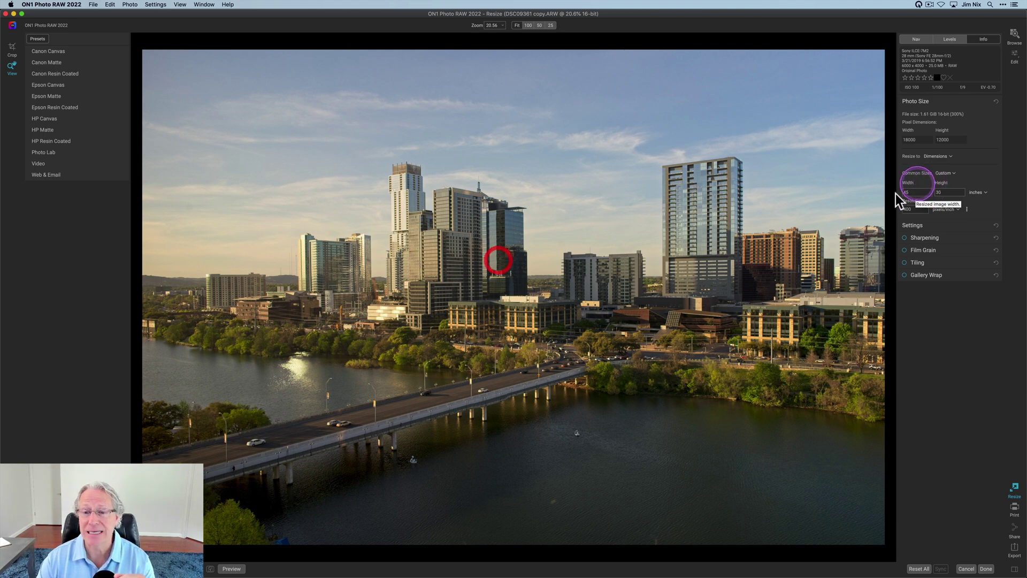
{"action": "left_click", "coordinate": [496, 259]}
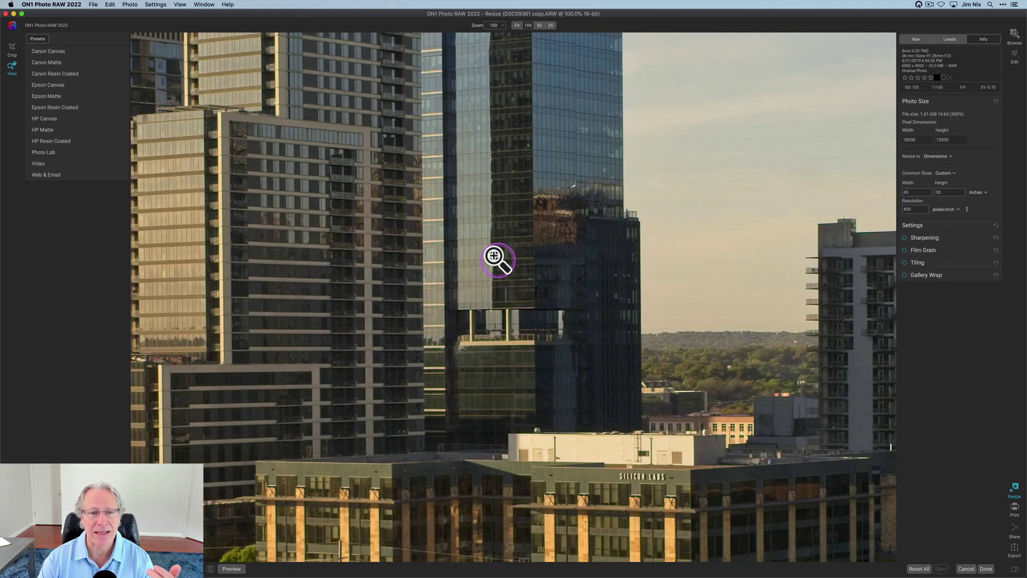
{"action": "scroll", "coordinate": [496, 258], "scroll_direction": "left", "scroll_amount": 10}
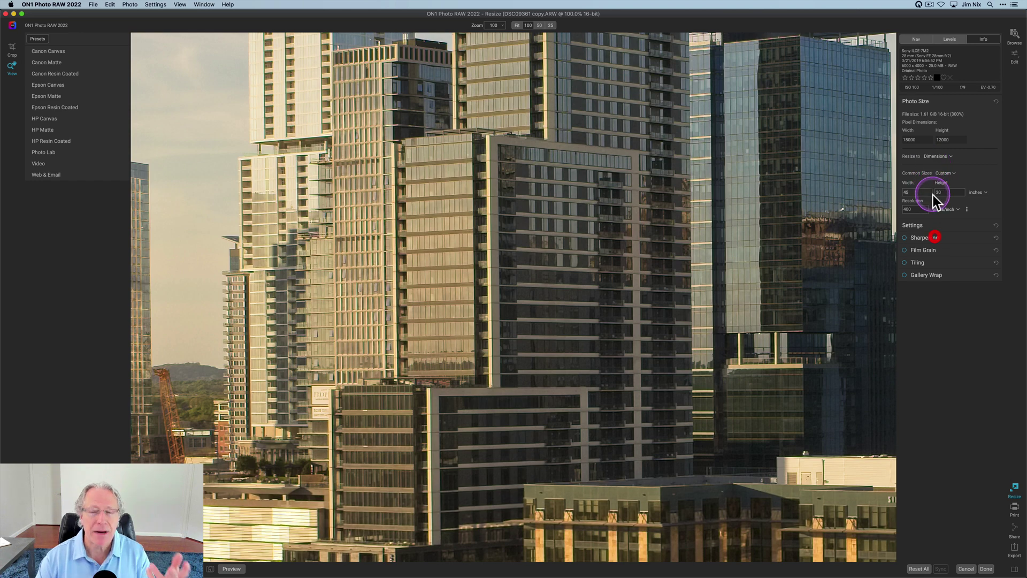
Step: Enable High Pass sharpening for the enlargement without applying a preset style
{"action": "left_click", "coordinate": [935, 237]}
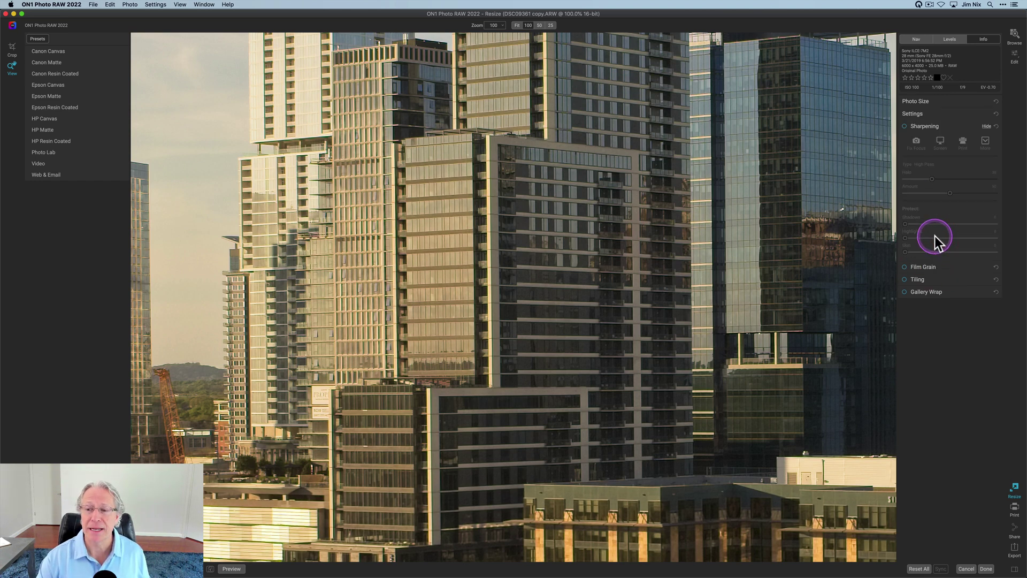
{"action": "left_click", "coordinate": [904, 126]}
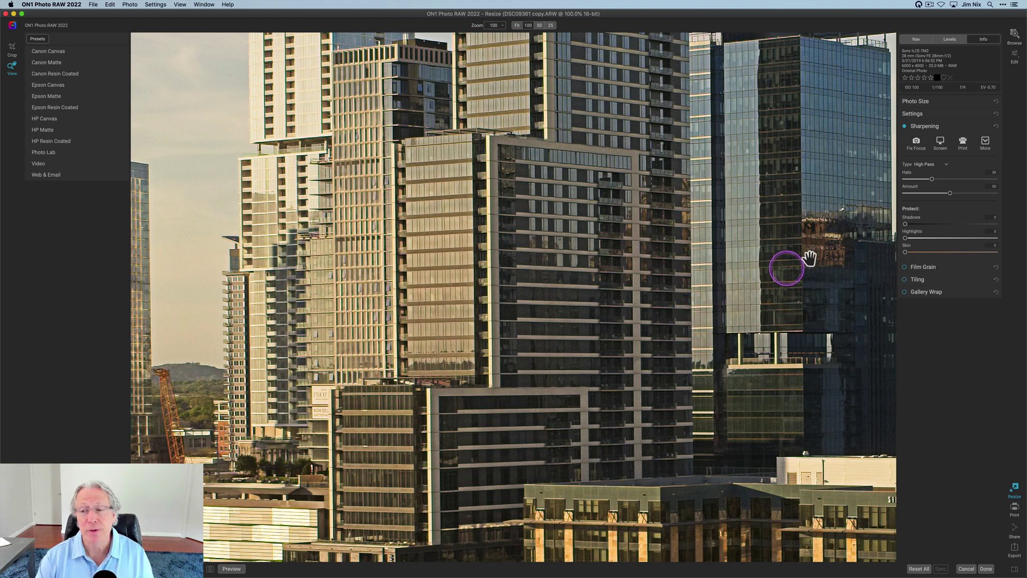
{"action": "left_click", "coordinate": [946, 164]}
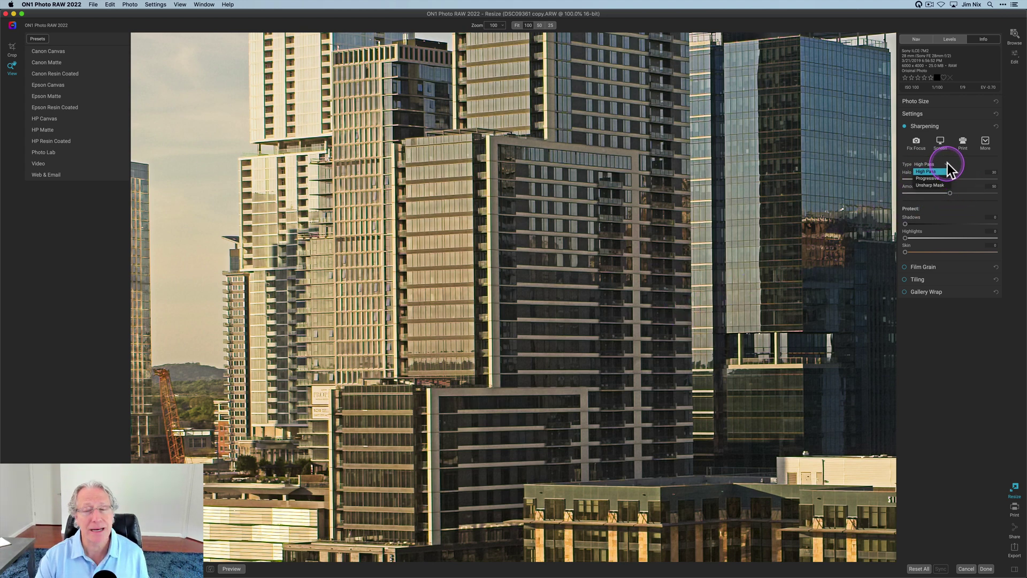
{"action": "left_click", "coordinate": [960, 164]}
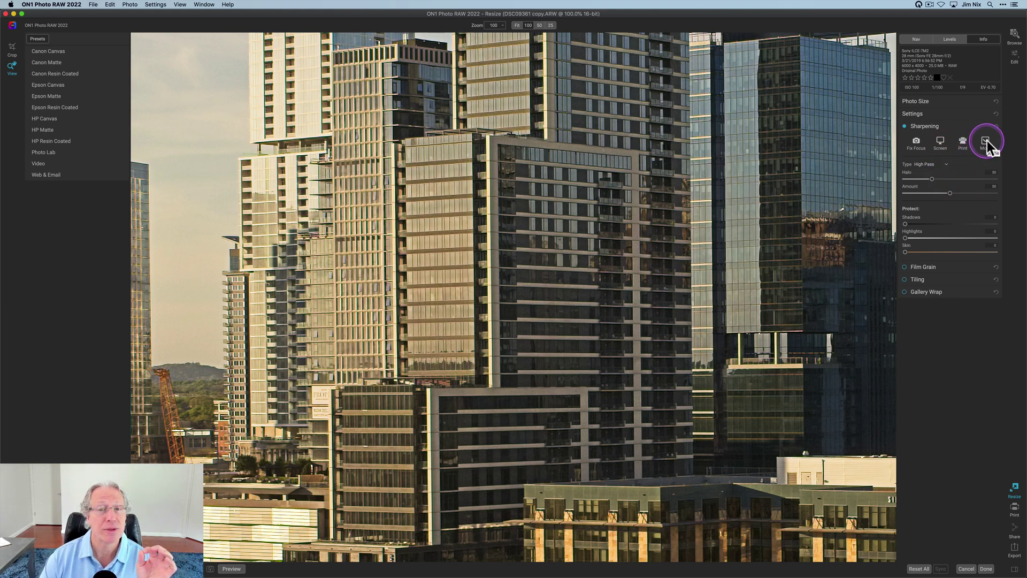
{"action": "left_click", "coordinate": [986, 140]}
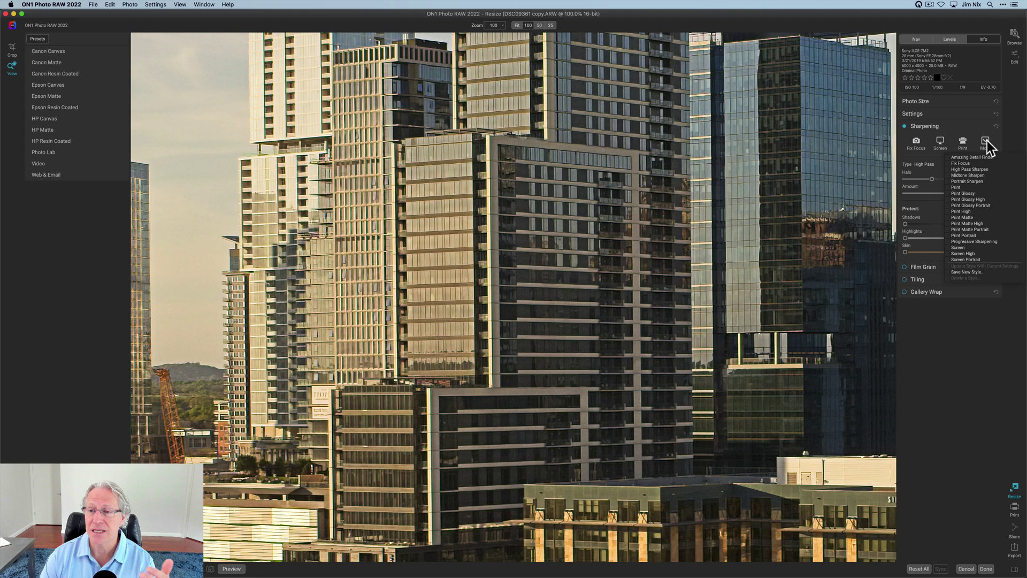
{"action": "left_click", "coordinate": [987, 140]}
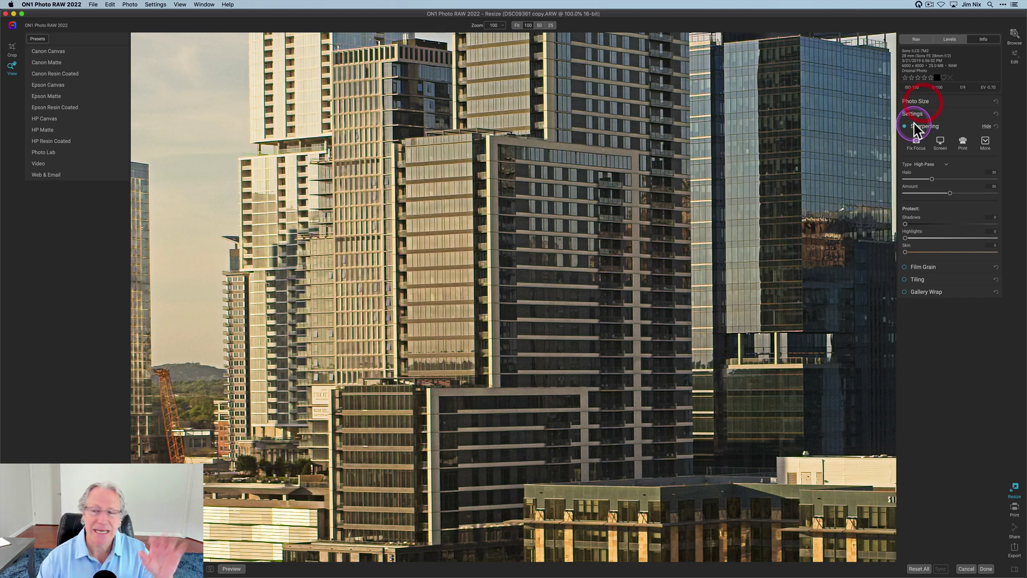
Step: Fit the enlarged skyline in view, check its resized width, then switch to the tree photo DSC09795.jpeg
{"action": "left_click", "coordinate": [923, 102]}
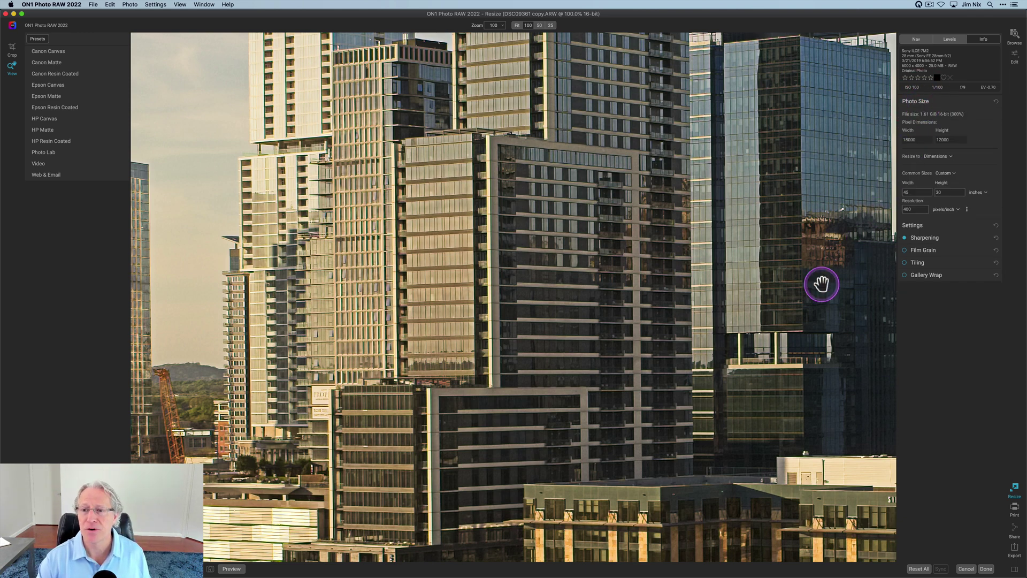
{"action": "left_click", "coordinate": [640, 288]}
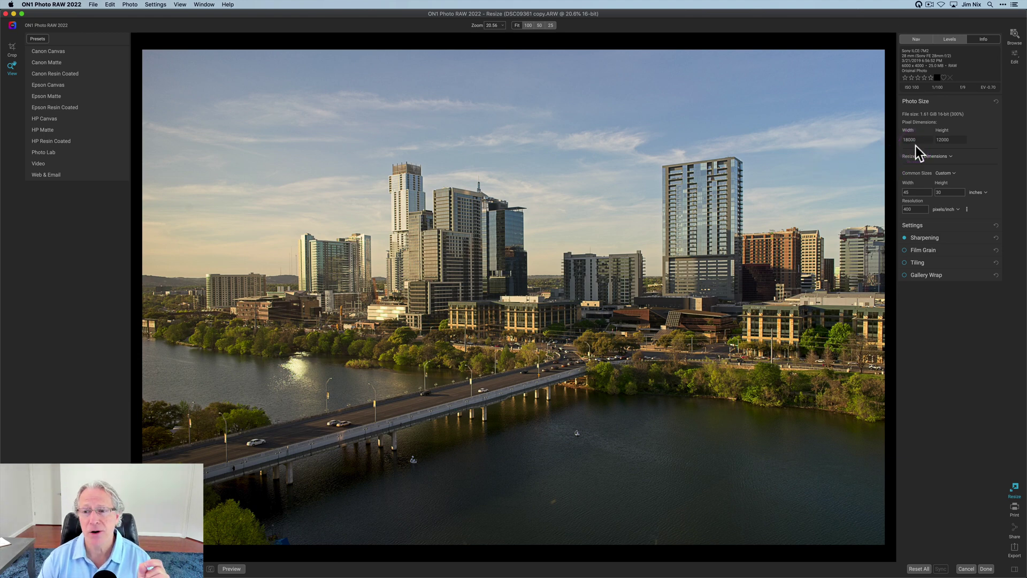
{"action": "left_click", "coordinate": [912, 192]}
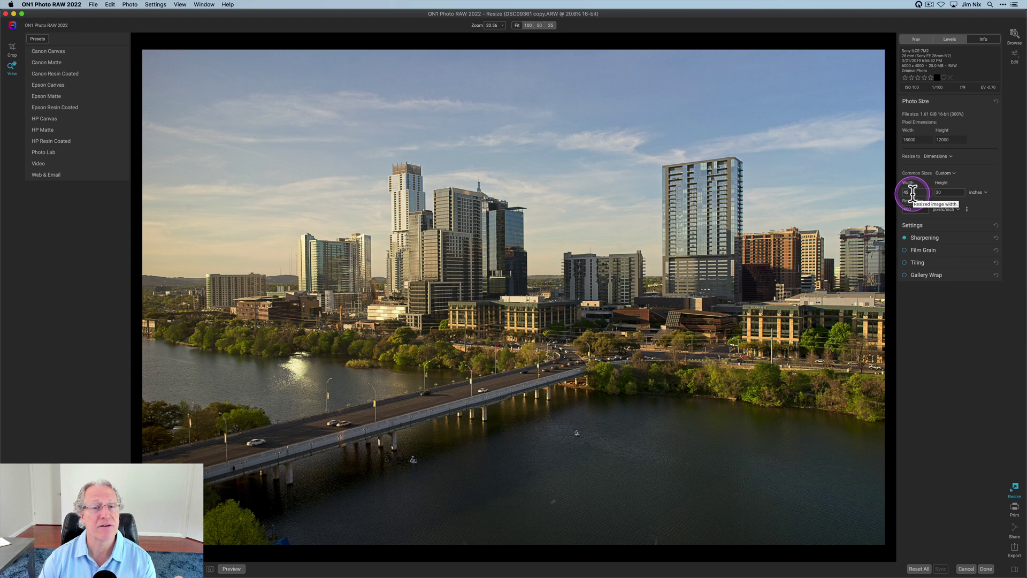
{"action": "left_click", "coordinate": [952, 246]}
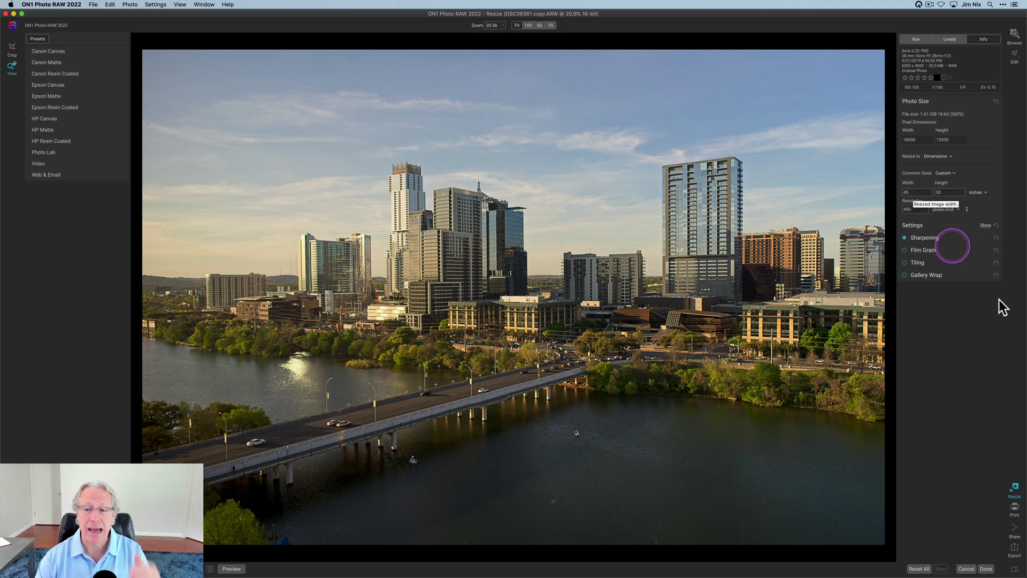
{"action": "left_click", "coordinate": [1014, 507]}
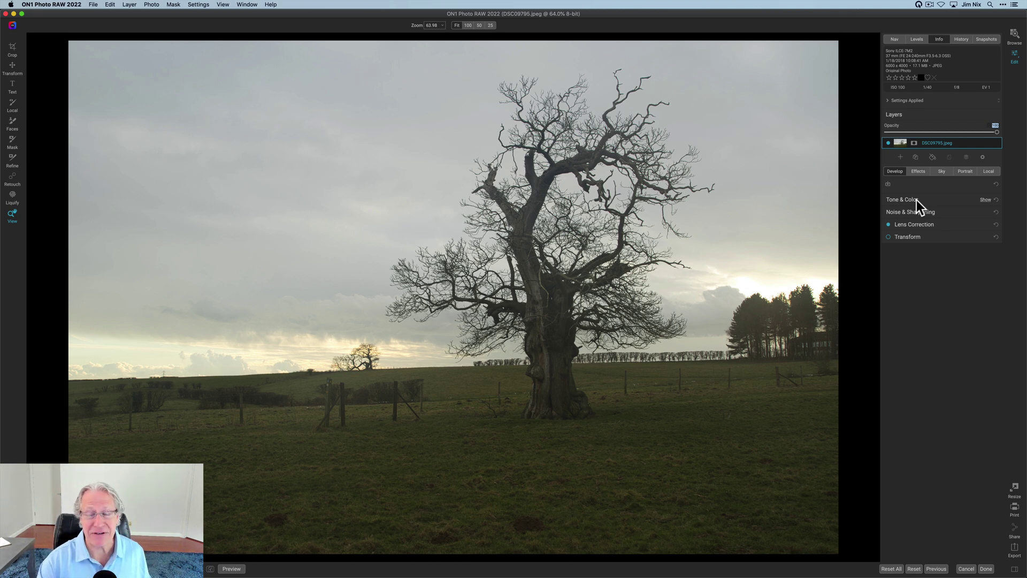
Step: Add Sky Swap AI to the tree photo, replacing the grey sky with Sunset 022
{"action": "left_click", "coordinate": [932, 178]}
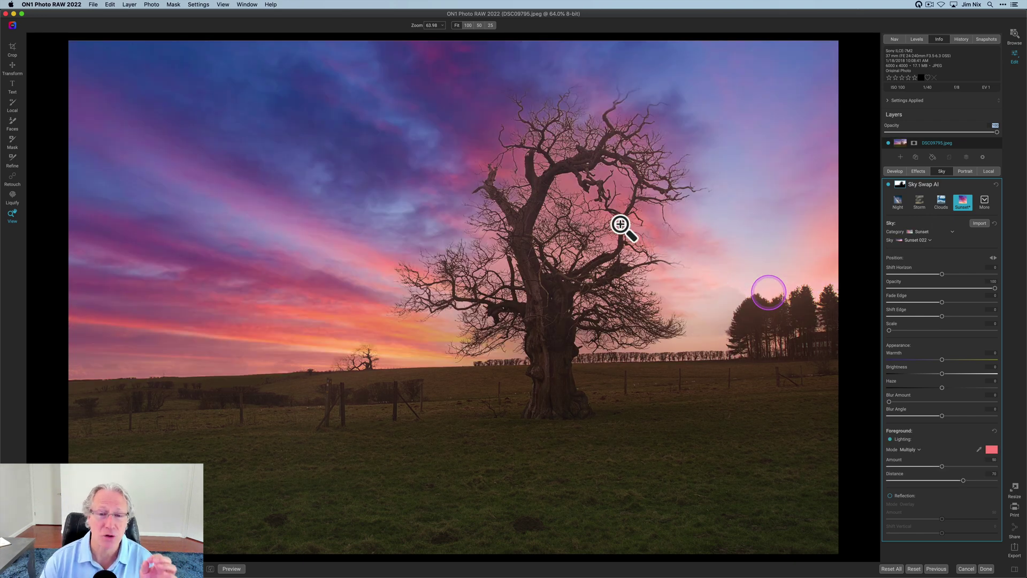
Step: Zoom the tree photo to 125% on the upper sky and pan across the branches
{"action": "left_click", "coordinate": [526, 244]}
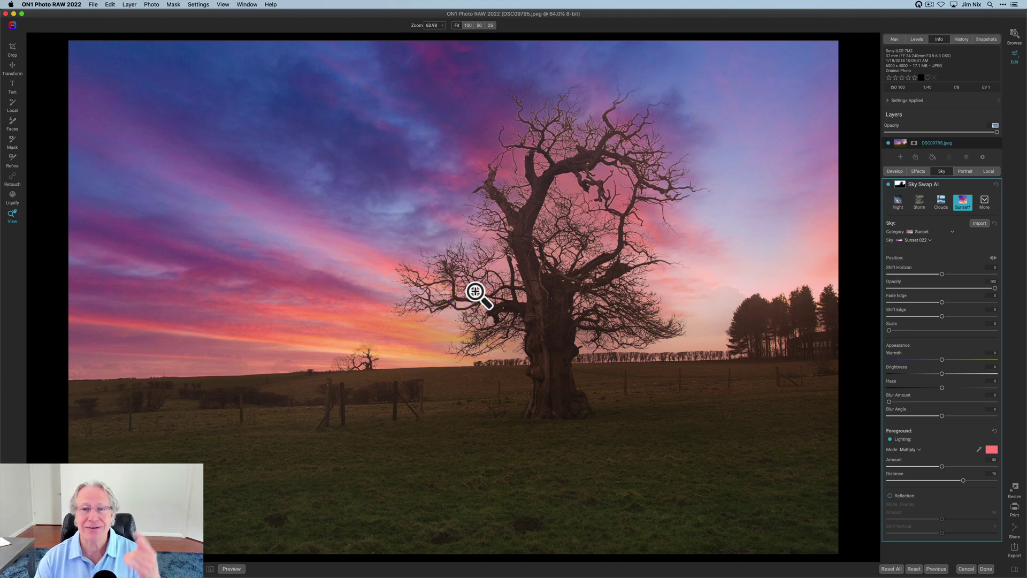
{"action": "left_click", "coordinate": [616, 90]}
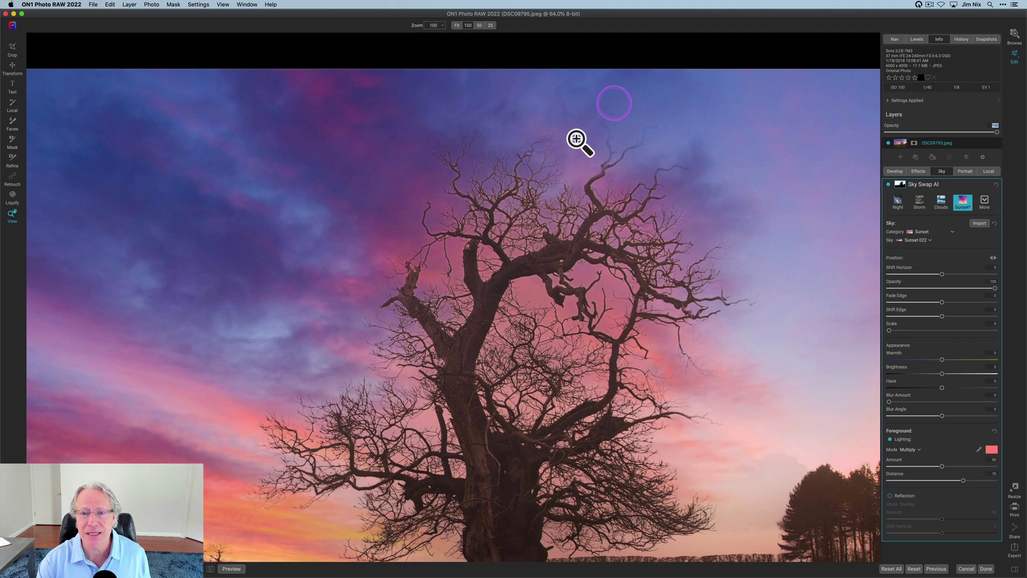
{"action": "left_click_drag", "start_coordinate": [414, 25], "coordinate": [422, 31]}
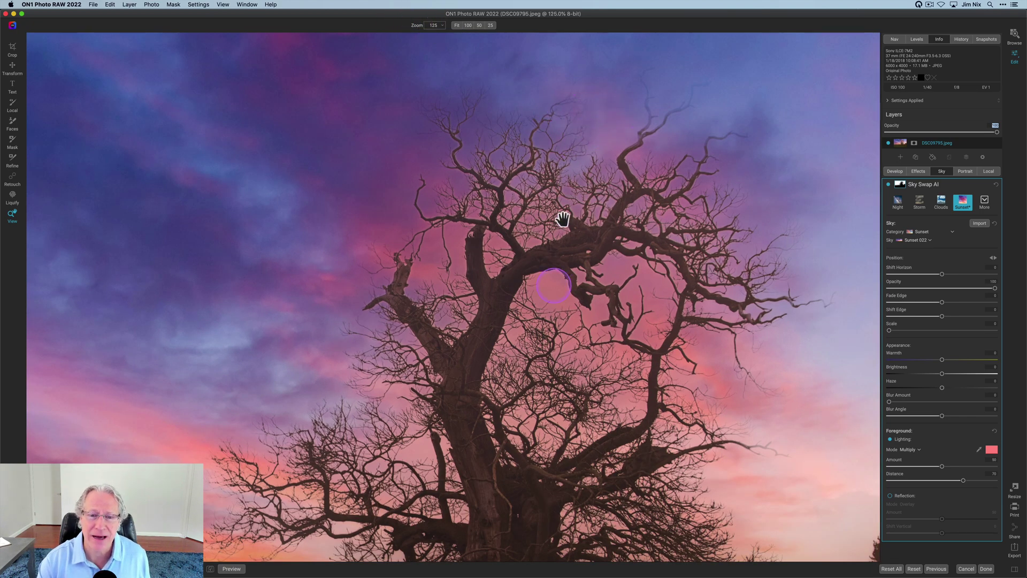
{"action": "scroll", "coordinate": [552, 284], "scroll_direction": "down", "scroll_amount": 5}
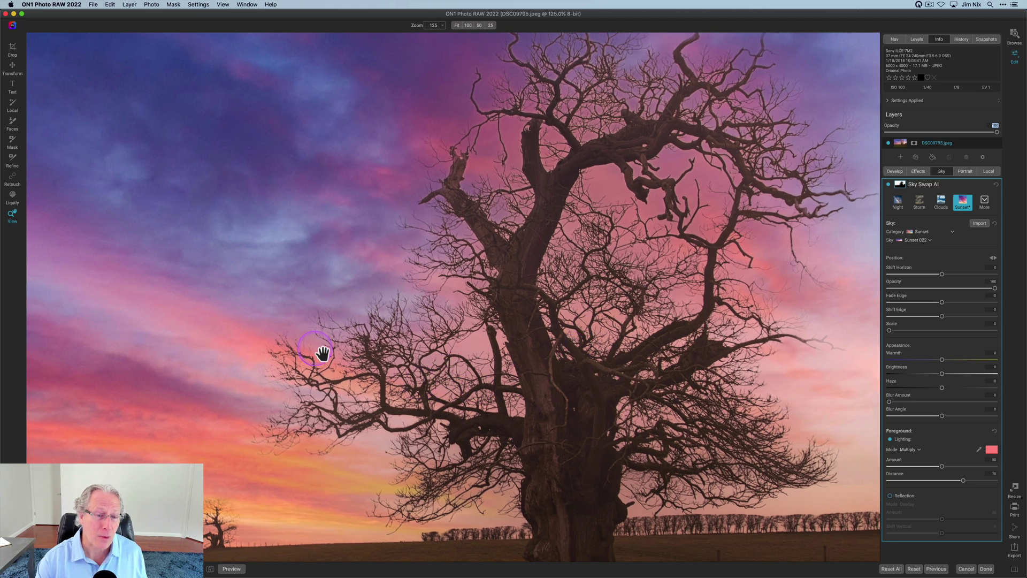
Step: Show the Sky Swap AI mask in black and white and pan around the tree's branches
{"action": "left_click", "coordinate": [899, 185]}
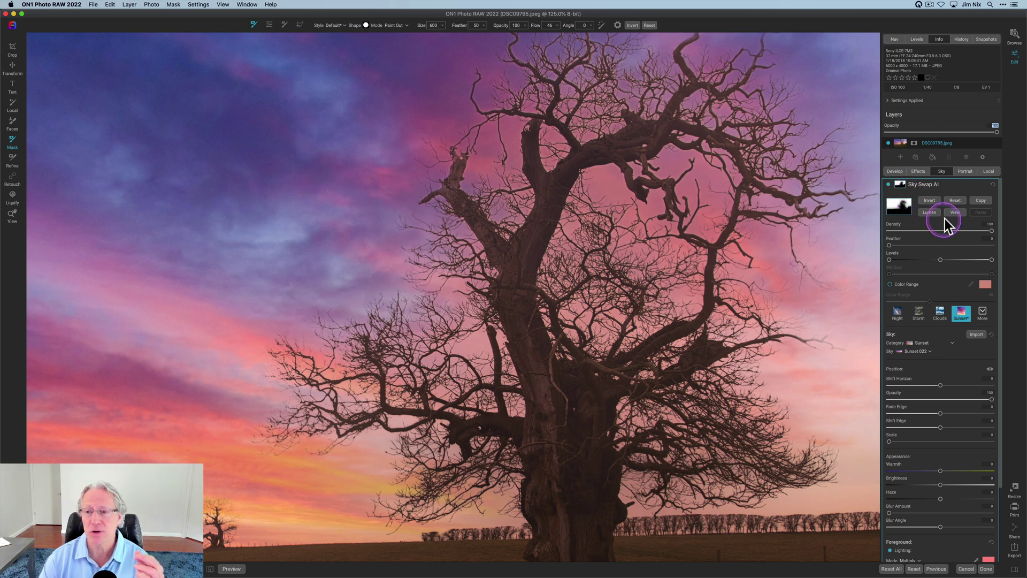
{"action": "left_click", "coordinate": [957, 212]}
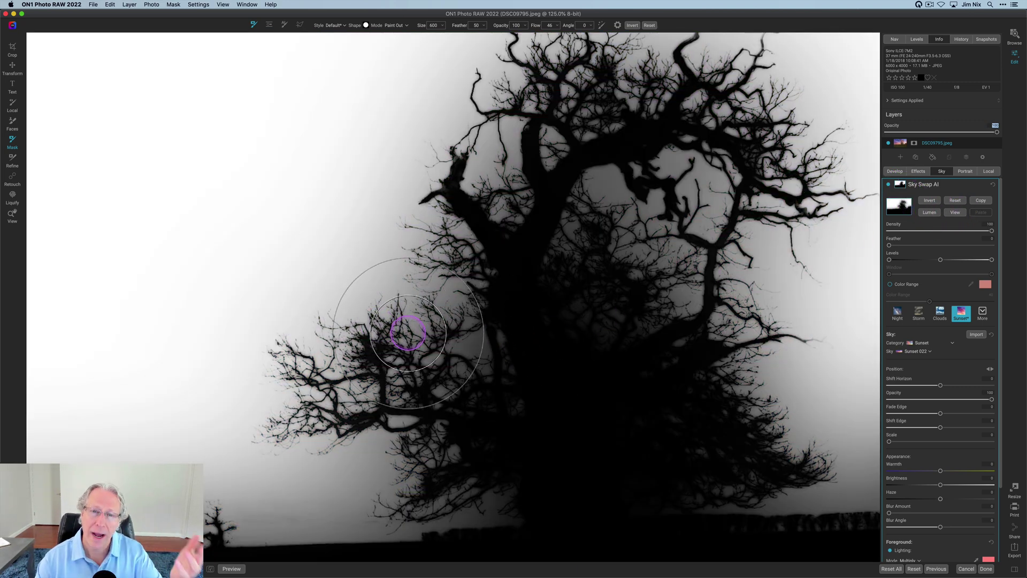
{"action": "scroll", "coordinate": [400, 377], "scroll_direction": "down", "scroll_amount": 3}
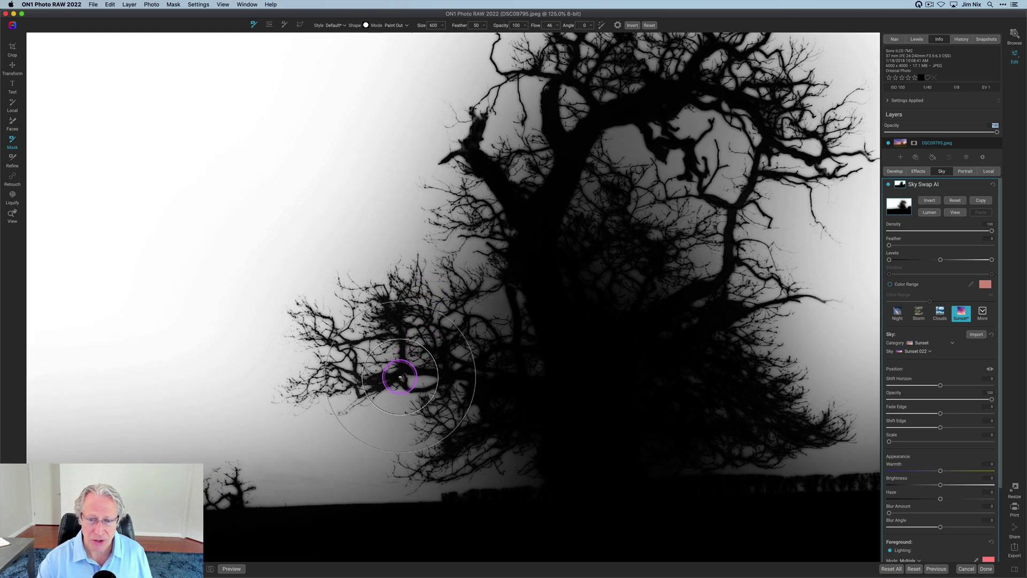
{"action": "scroll", "coordinate": [399, 377], "scroll_direction": "down", "scroll_amount": 5}
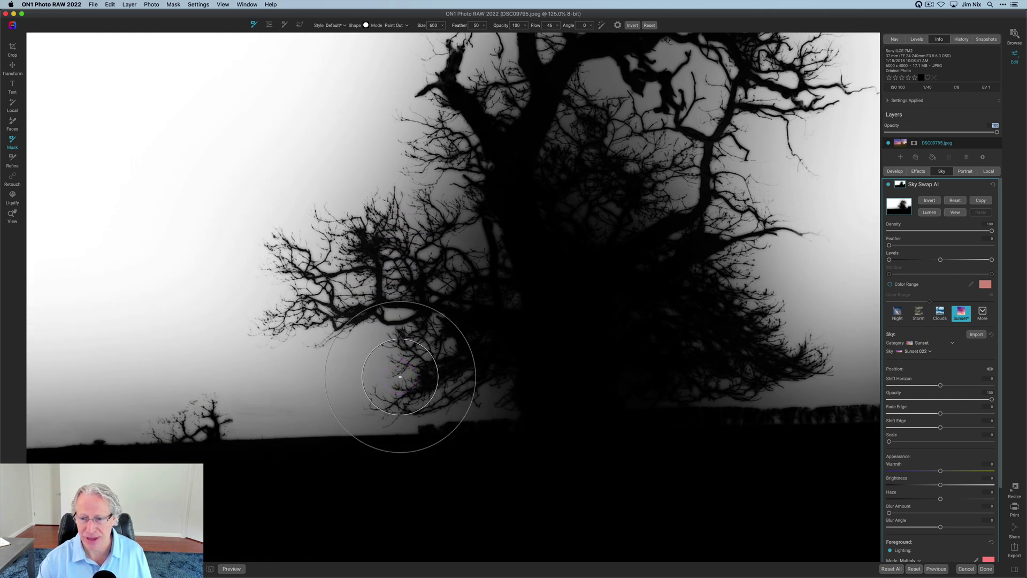
{"action": "scroll", "coordinate": [399, 377], "scroll_direction": "right", "scroll_amount": 5}
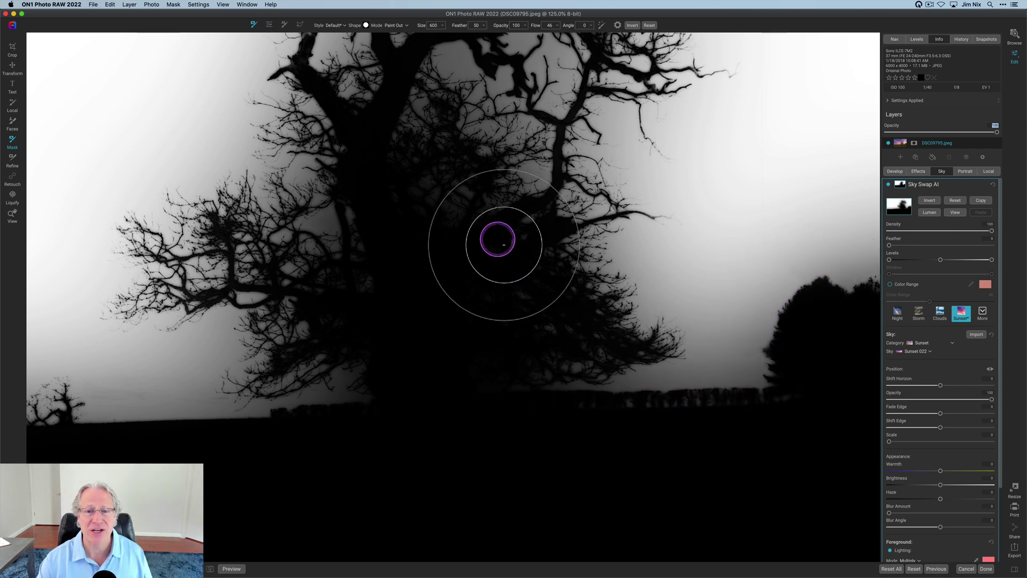
{"action": "scroll", "coordinate": [458, 262], "scroll_direction": "up", "scroll_amount": 5}
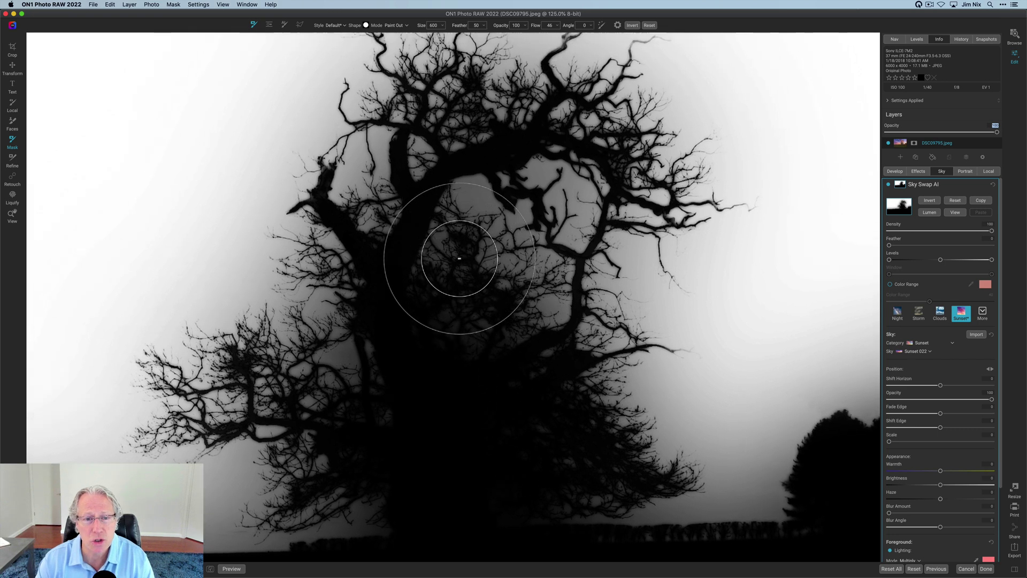
{"action": "scroll", "coordinate": [459, 259], "scroll_direction": "down", "scroll_amount": 4}
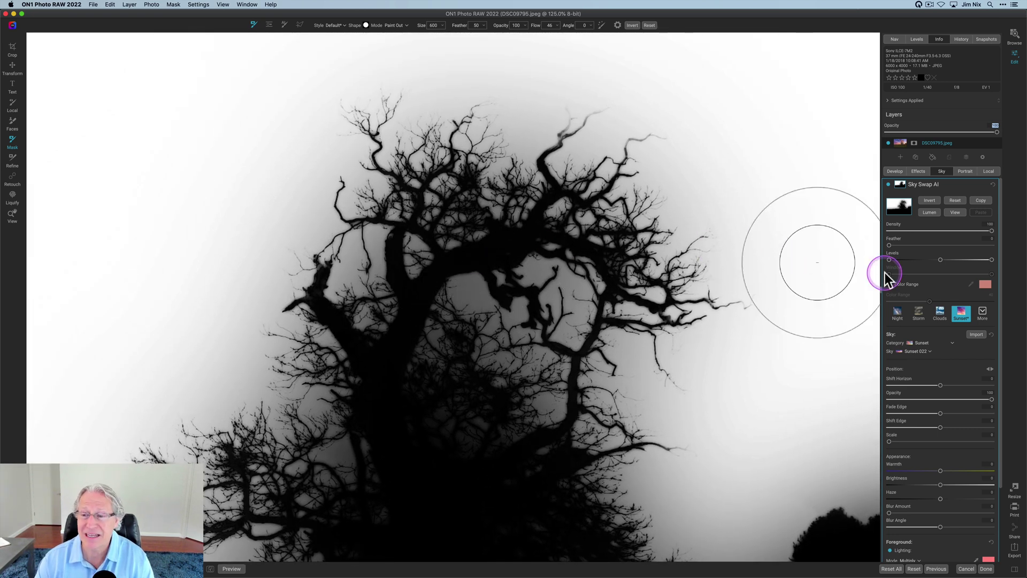
Step: Hide the mask, pan to the horizon treeline, and fit the whole tree photo in the window
{"action": "left_click", "coordinate": [955, 211]}
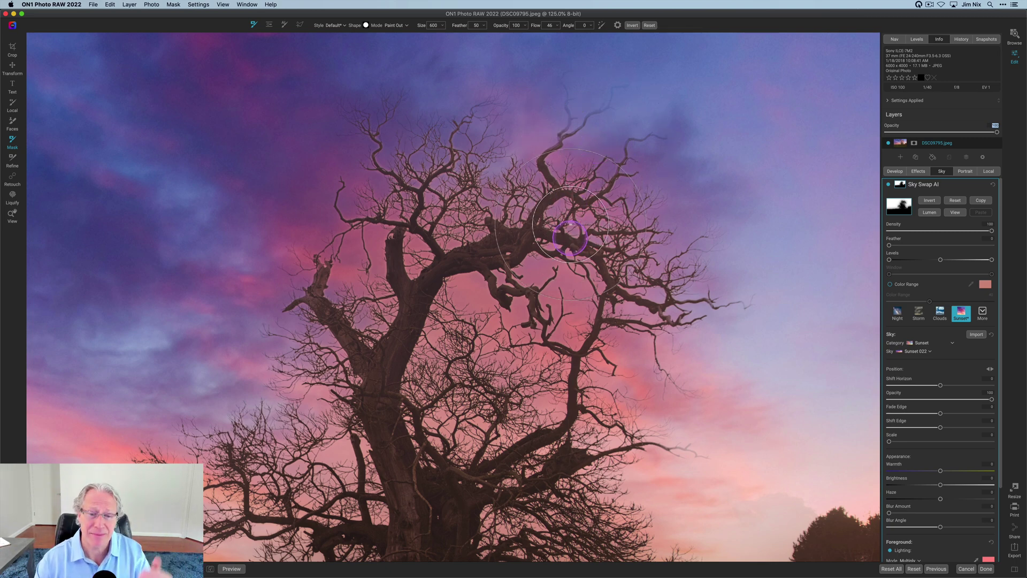
{"action": "left_click_drag", "start_coordinate": [422, 432], "coordinate": [490, 330]}
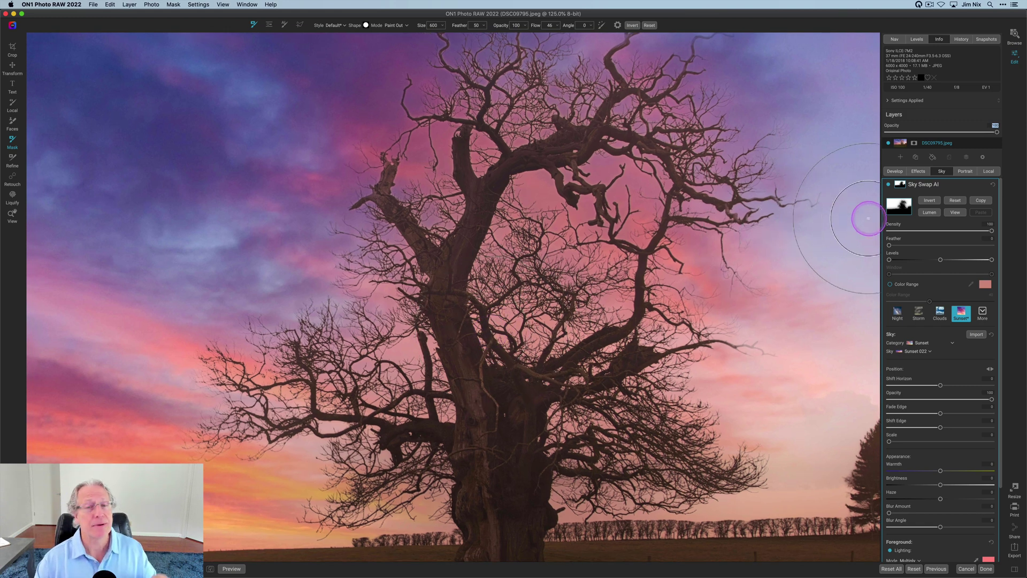
{"action": "left_click", "coordinate": [954, 211]}
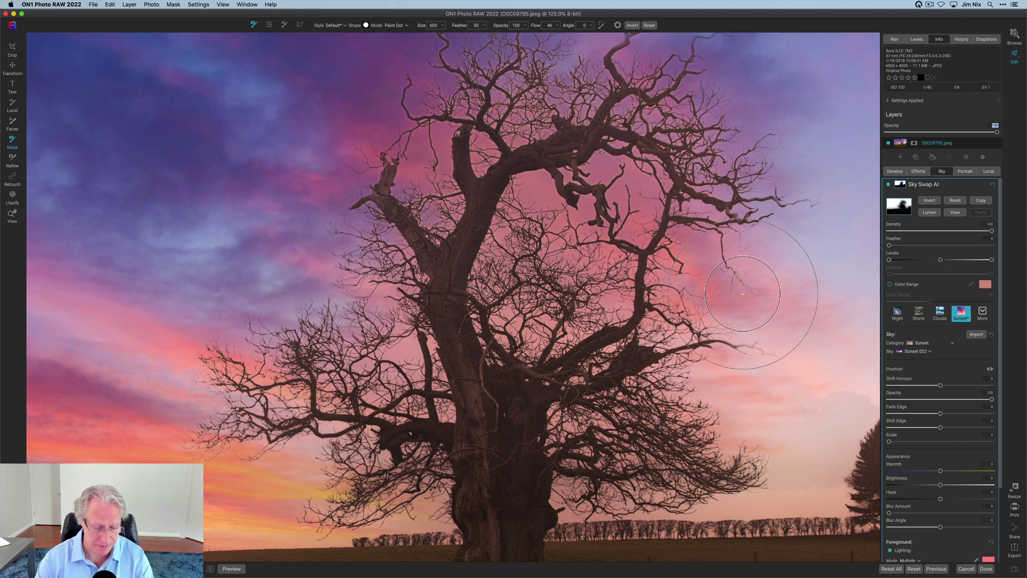
{"action": "key", "text": "space"}
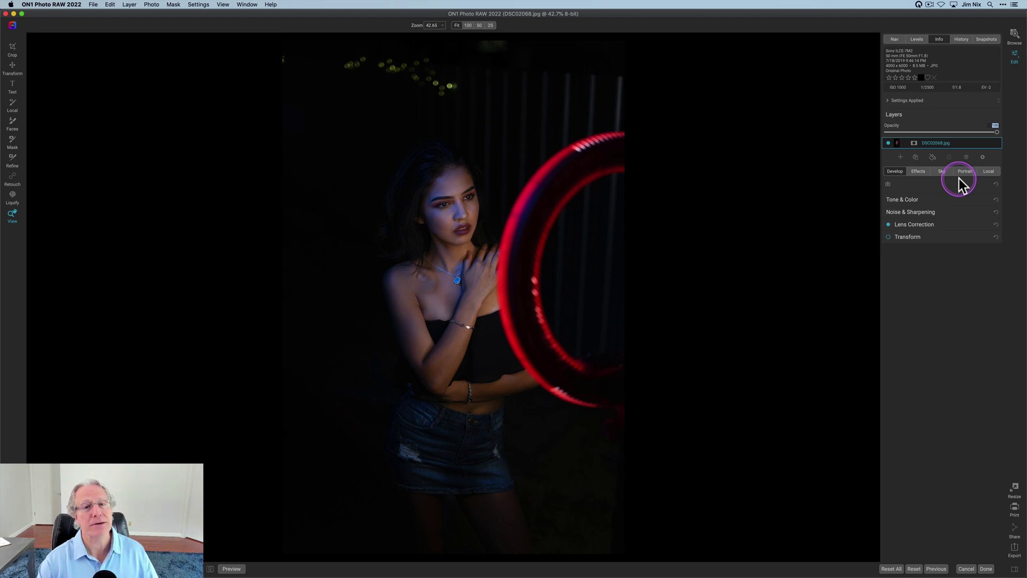
Step: Zoom into the portrait's face up to 225% to check noise, then fit it back in view
{"action": "left_click", "coordinate": [428, 187]}
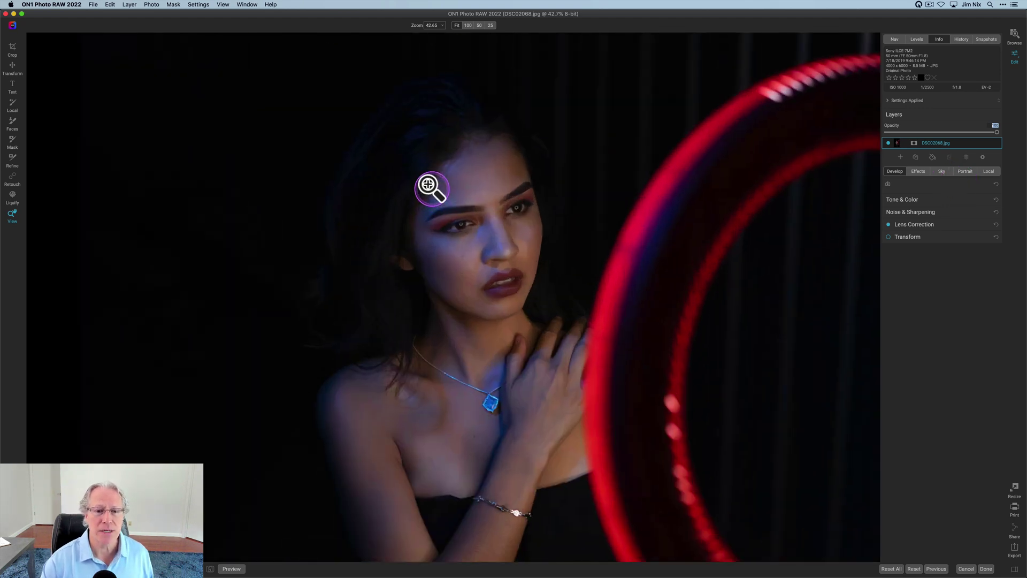
{"action": "left_click", "coordinate": [423, 25]}
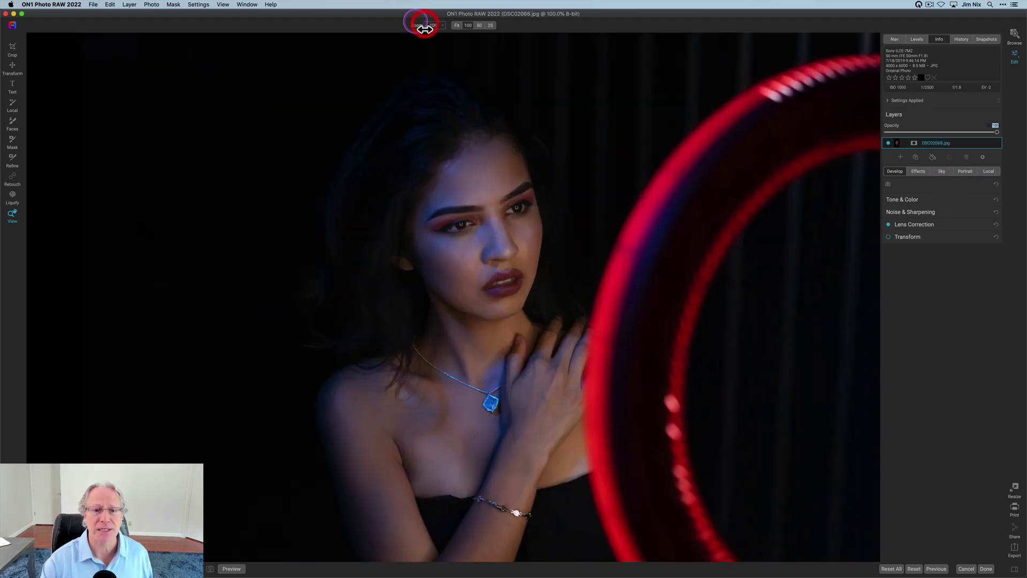
{"action": "left_click_drag", "start_coordinate": [424, 29], "coordinate": [436, 25]}
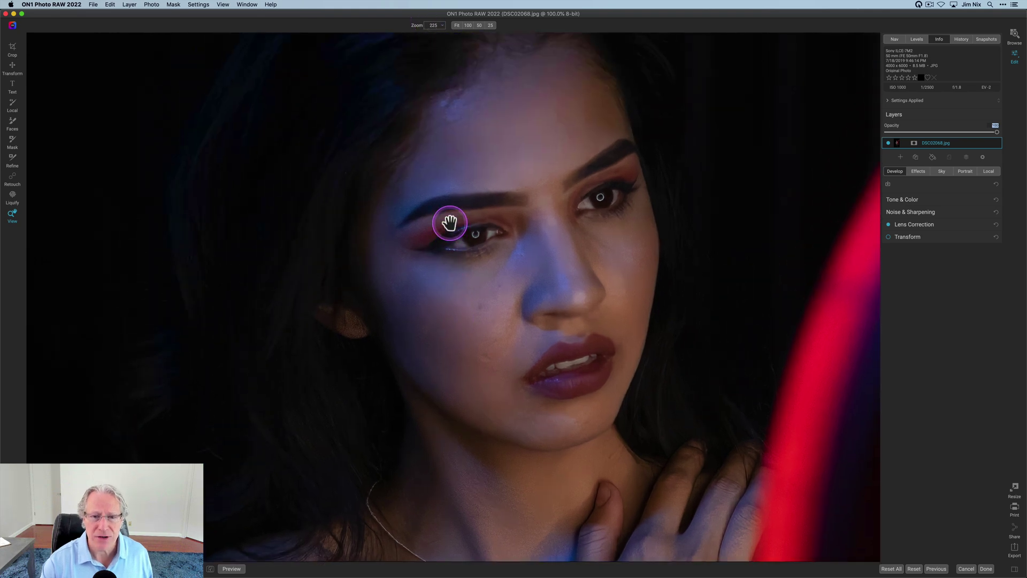
{"action": "left_click", "coordinate": [457, 26]}
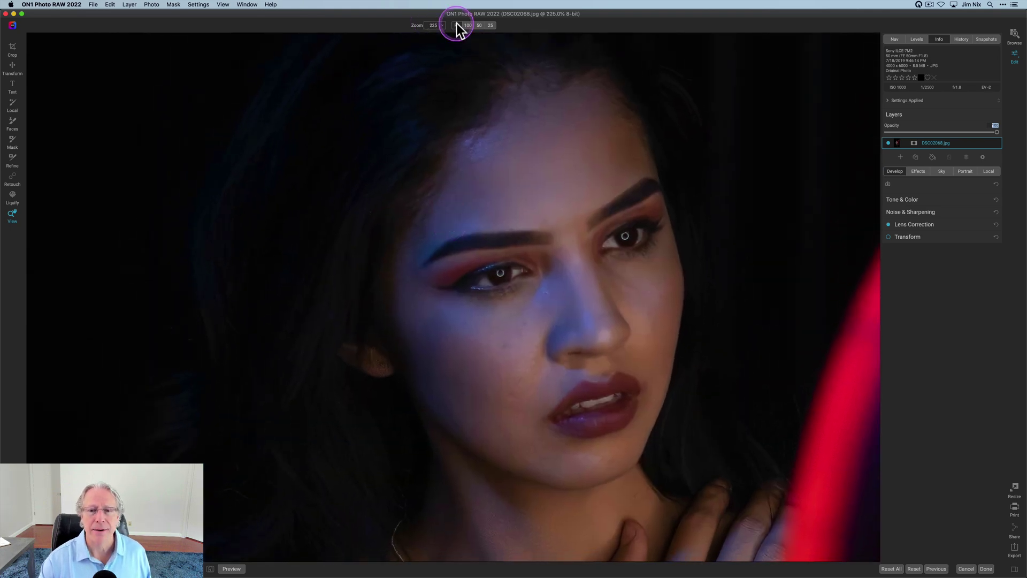
Step: Switch Noise & Sharpening to NoNoise AI and render the noise reduction on the portrait
{"action": "left_click", "coordinate": [909, 213]}
{"action": "left_click", "coordinate": [956, 223]}
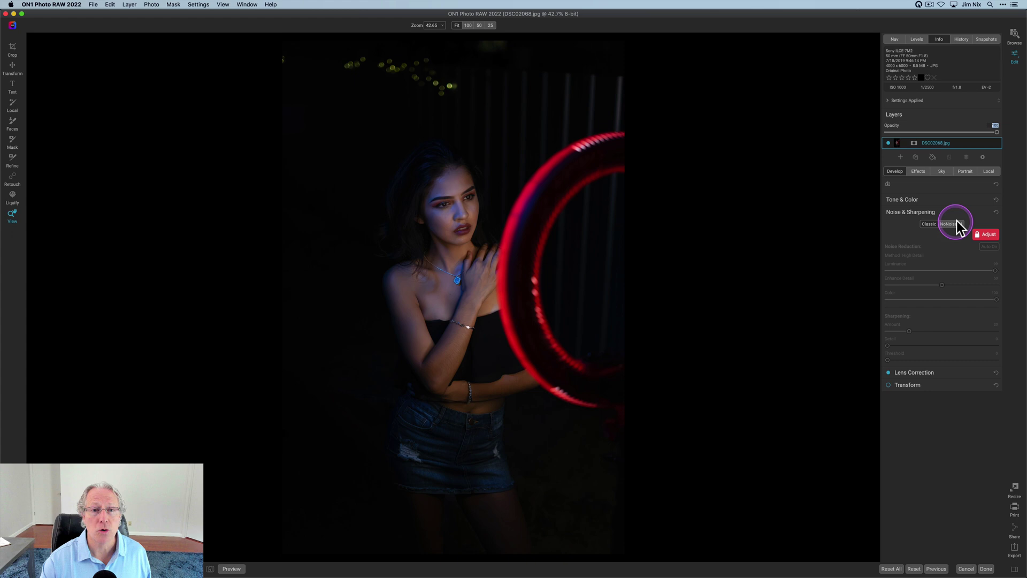
{"action": "left_click", "coordinate": [592, 236]}
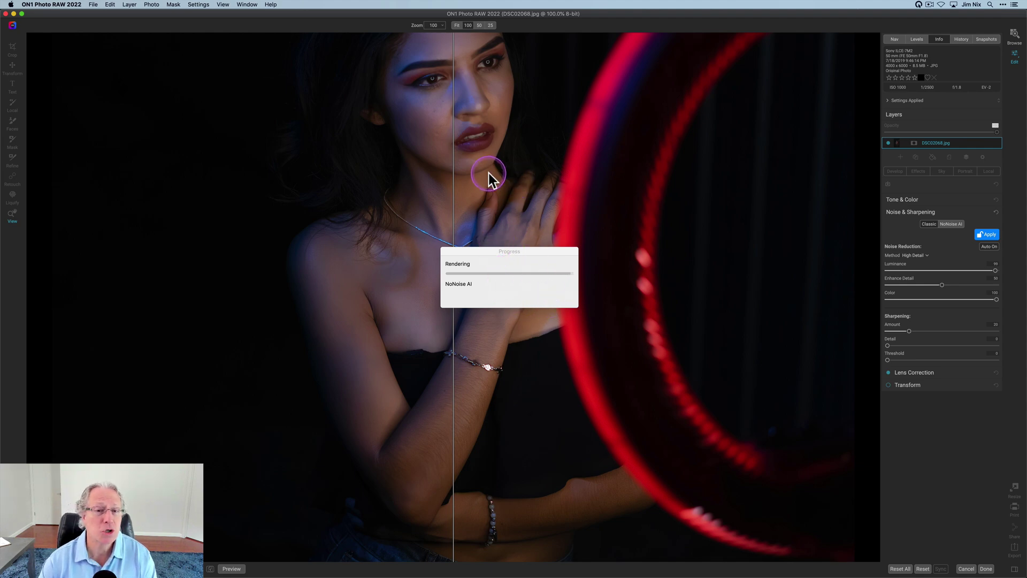
Step: Zoom the denoised portrait in to 200% on the face
{"action": "scroll", "coordinate": [489, 173], "scroll_direction": "up", "scroll_amount": 3}
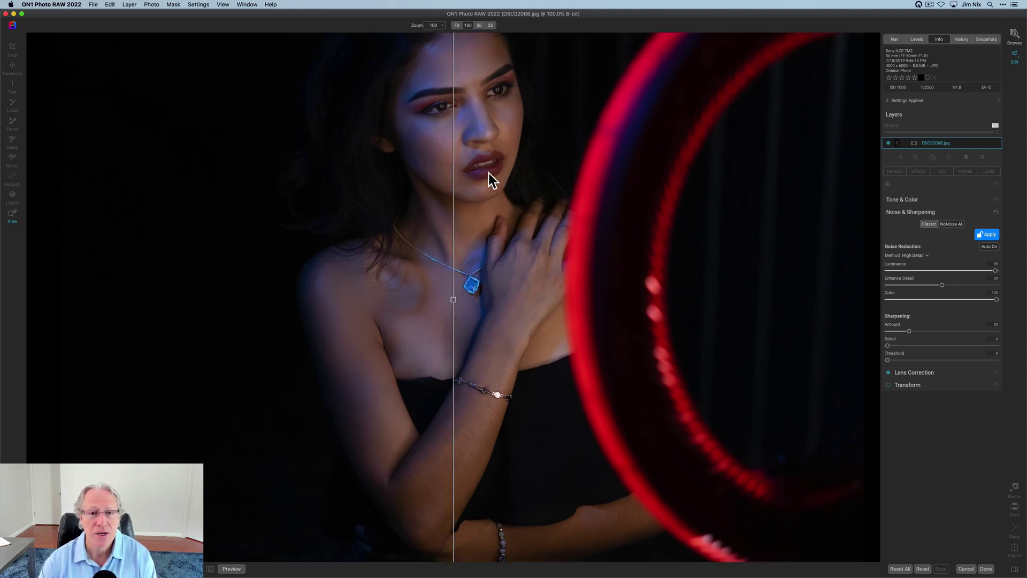
{"action": "scroll", "coordinate": [488, 172], "scroll_direction": "up", "scroll_amount": 5}
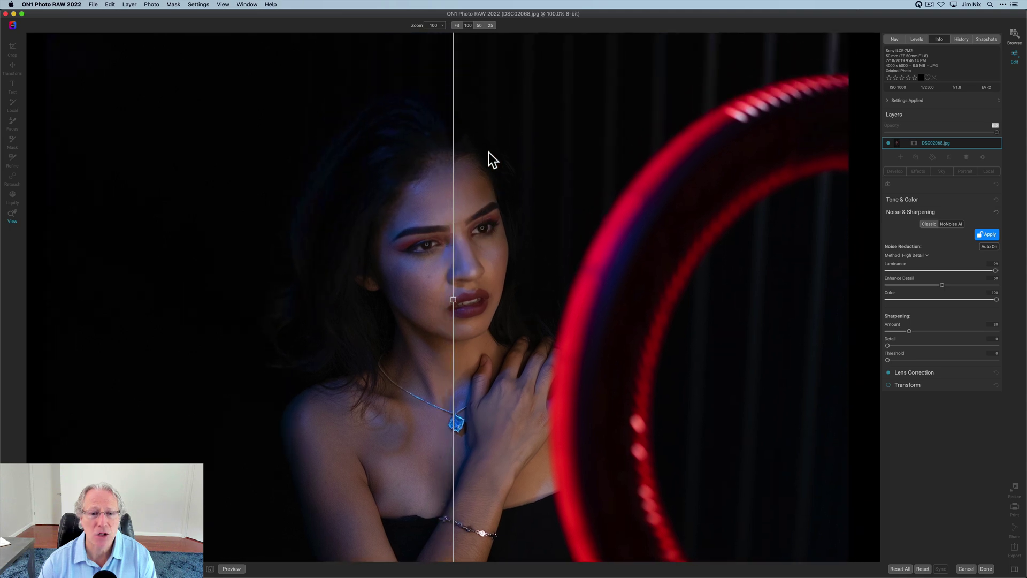
{"action": "left_click_drag", "start_coordinate": [417, 25], "coordinate": [428, 39]}
{"action": "left_click", "coordinate": [455, 241]}
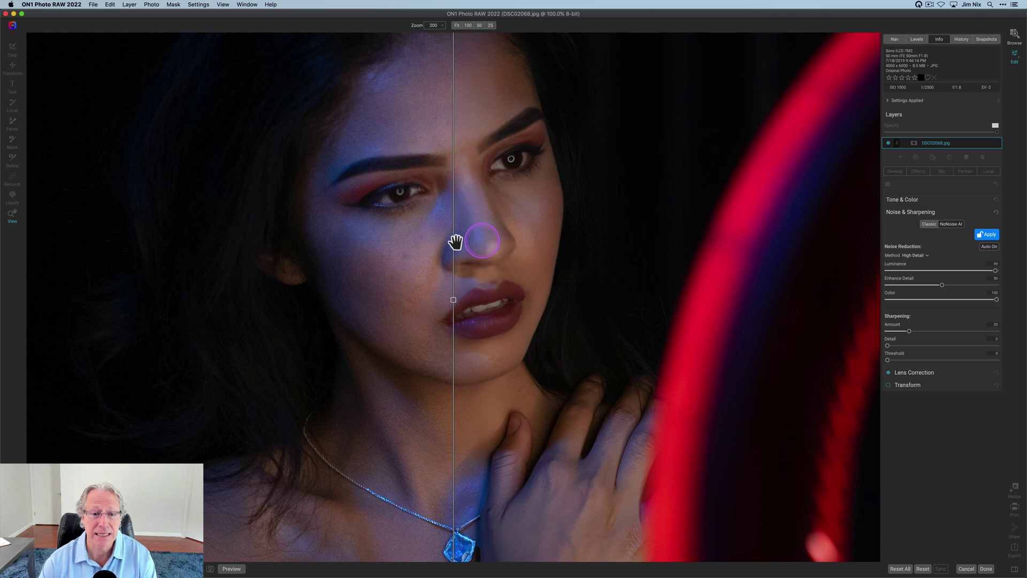
Step: Sweep the before/after split across the face and check the color noise reduction amount
{"action": "left_click", "coordinate": [454, 300]}
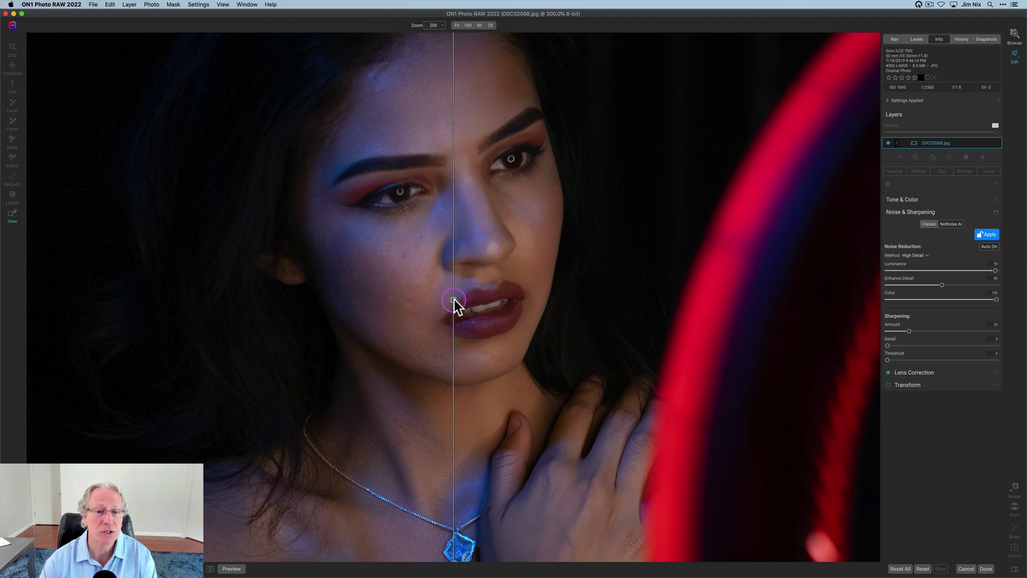
{"action": "left_click_drag", "start_coordinate": [453, 301], "coordinate": [316, 292]}
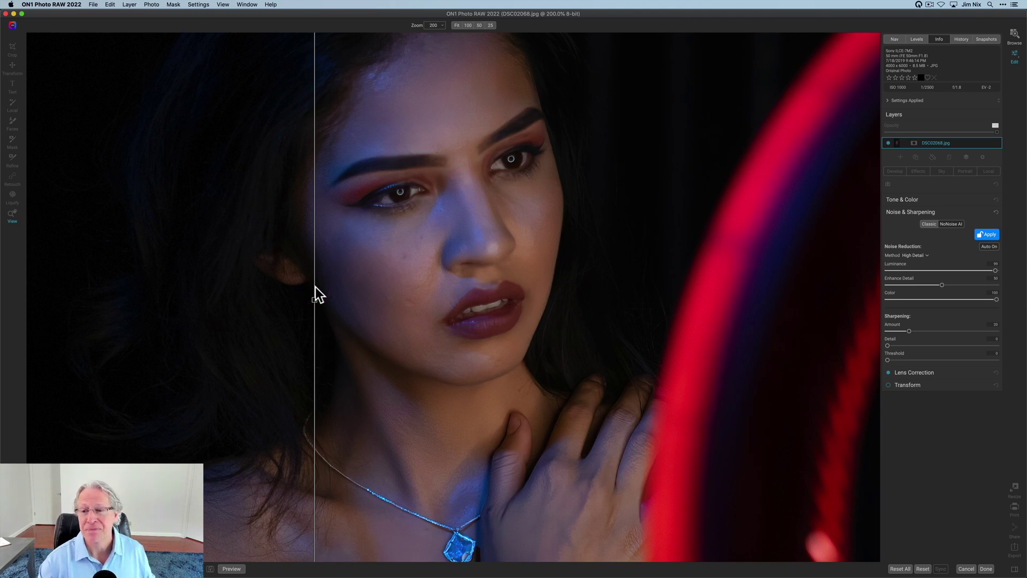
{"action": "left_click", "coordinate": [913, 301]}
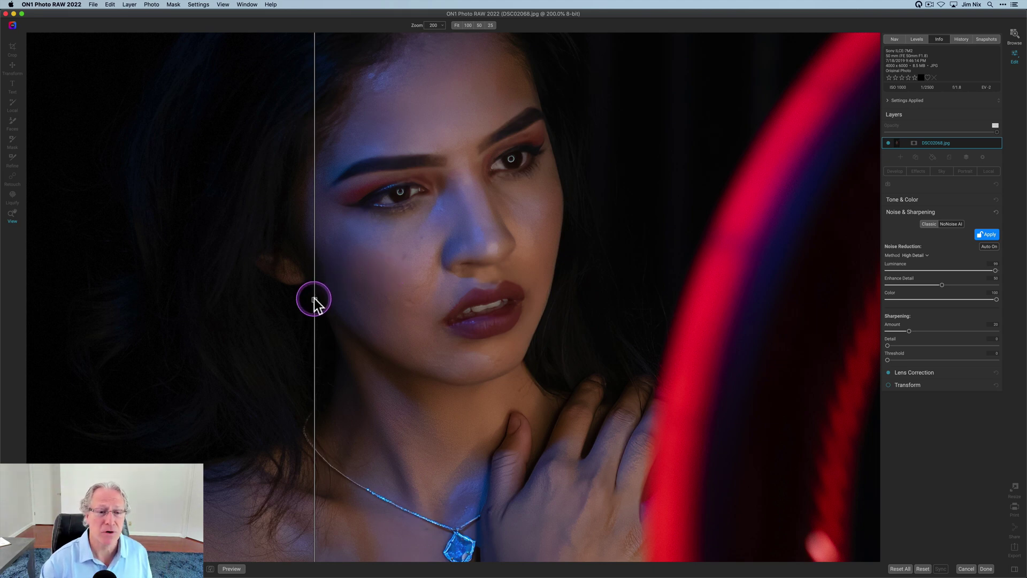
{"action": "left_click_drag", "start_coordinate": [313, 299], "coordinate": [278, 288]}
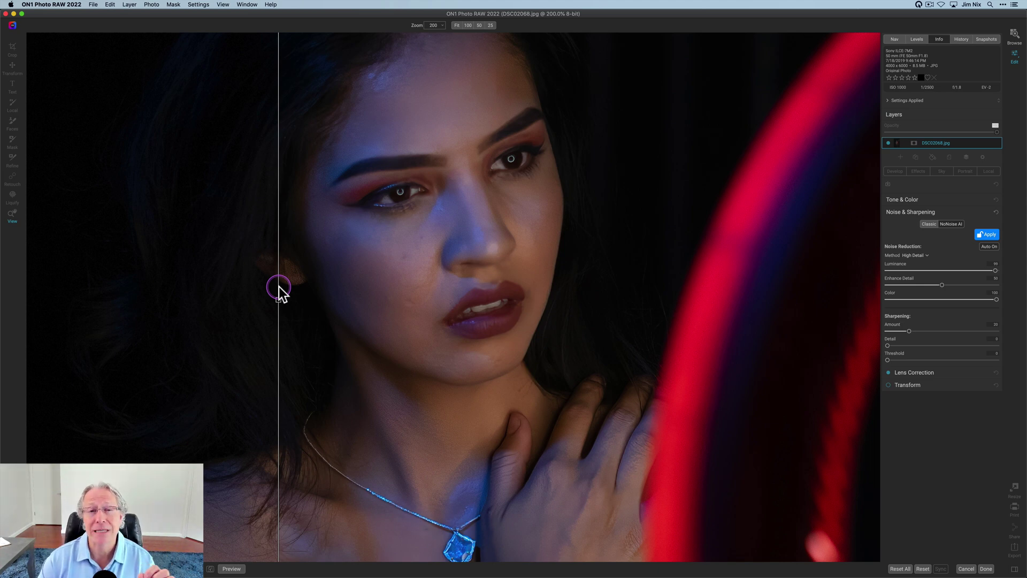
{"action": "left_click", "coordinate": [278, 289]}
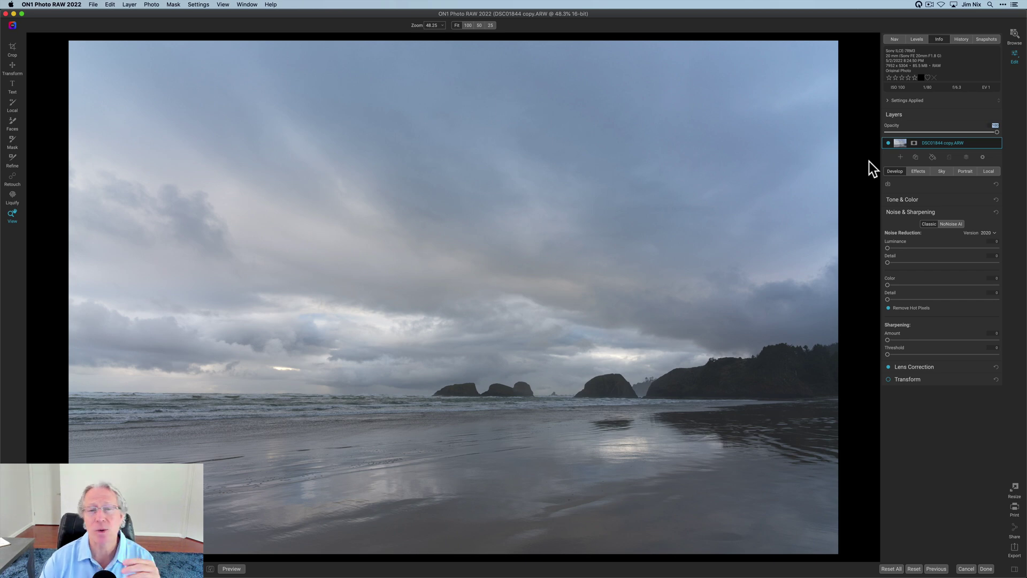
Step: Collapse Noise & Sharpening and expand Lens Correction, showing the Sony FE 20mm F1.8 G profile
{"action": "left_click", "coordinate": [917, 212]}
{"action": "left_click", "coordinate": [915, 225]}
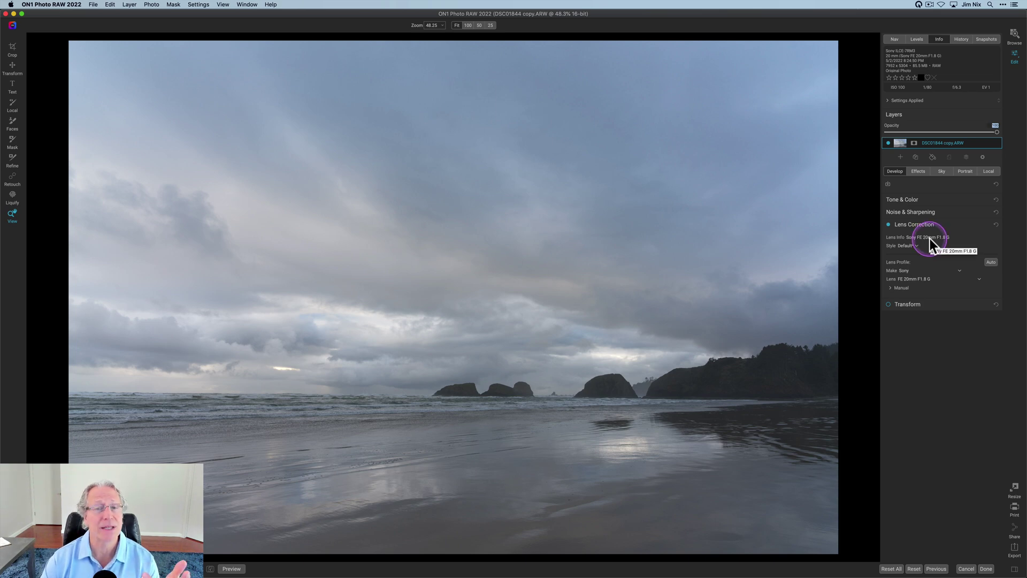
Step: Show the lens Make list under Lens Profile in Lens Correction
{"action": "left_click", "coordinate": [908, 272]}
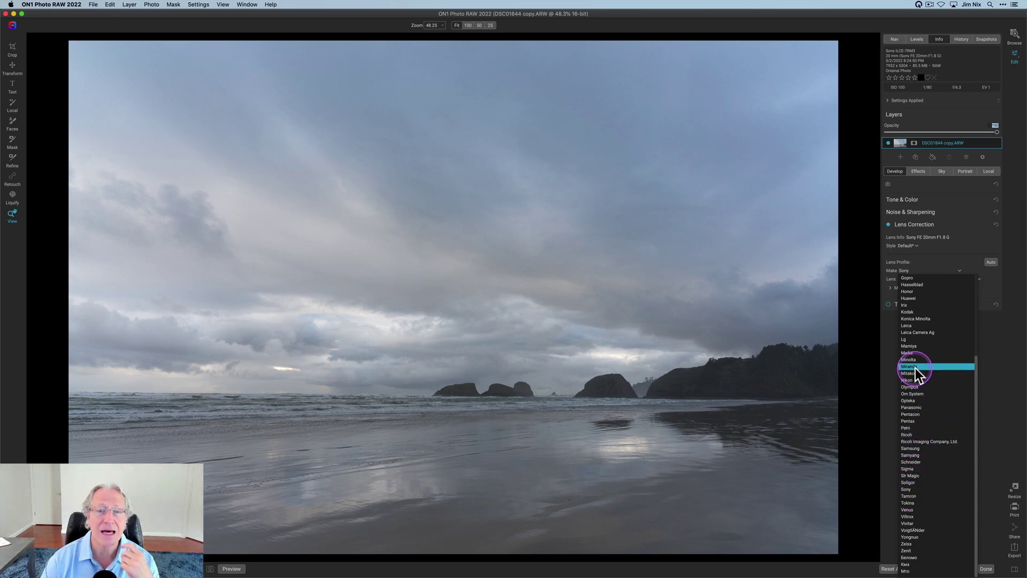
Step: Dismiss the Make list, keeping the lens profile on Sony
{"action": "left_click", "coordinate": [889, 344]}
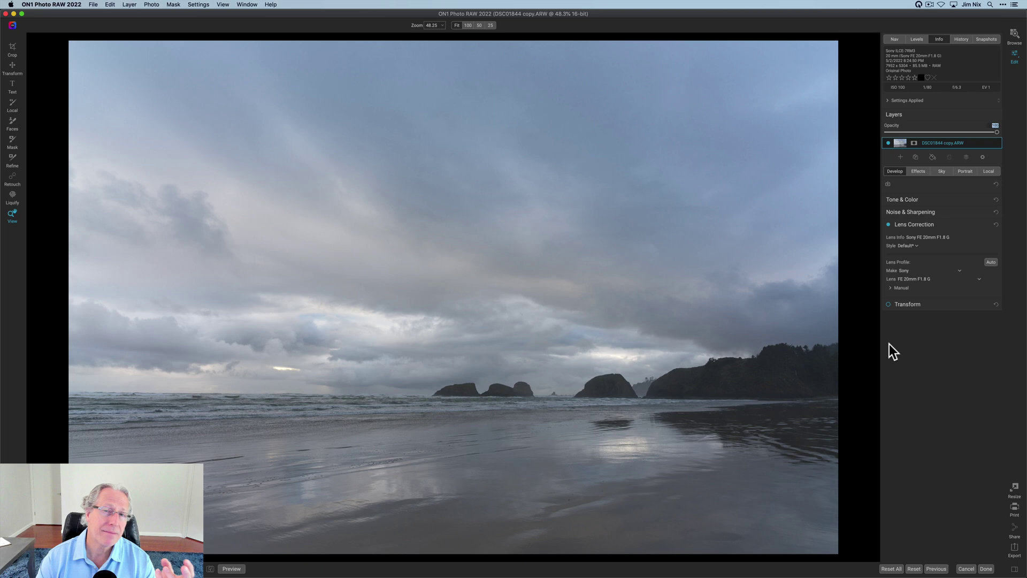